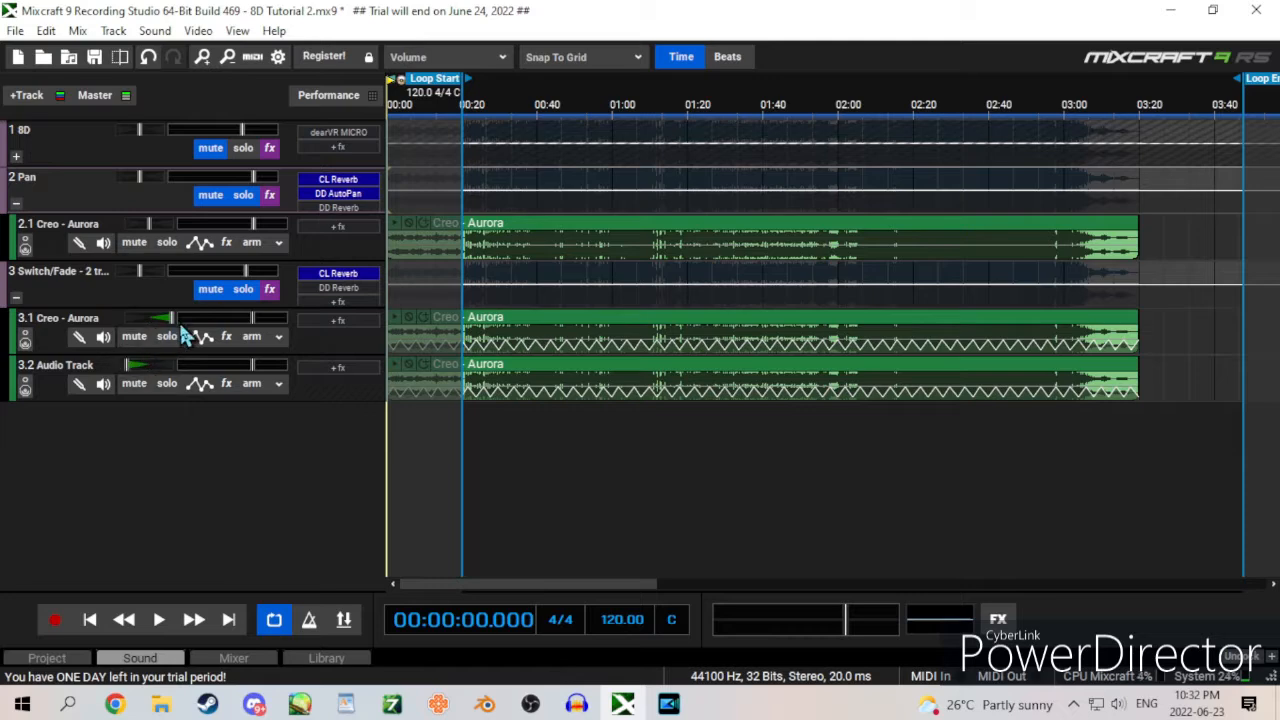
Step: Play the song with only the Pan track soloed, switch the solo to the Switch/Fade track to compare, and stop playback
click(219, 290)
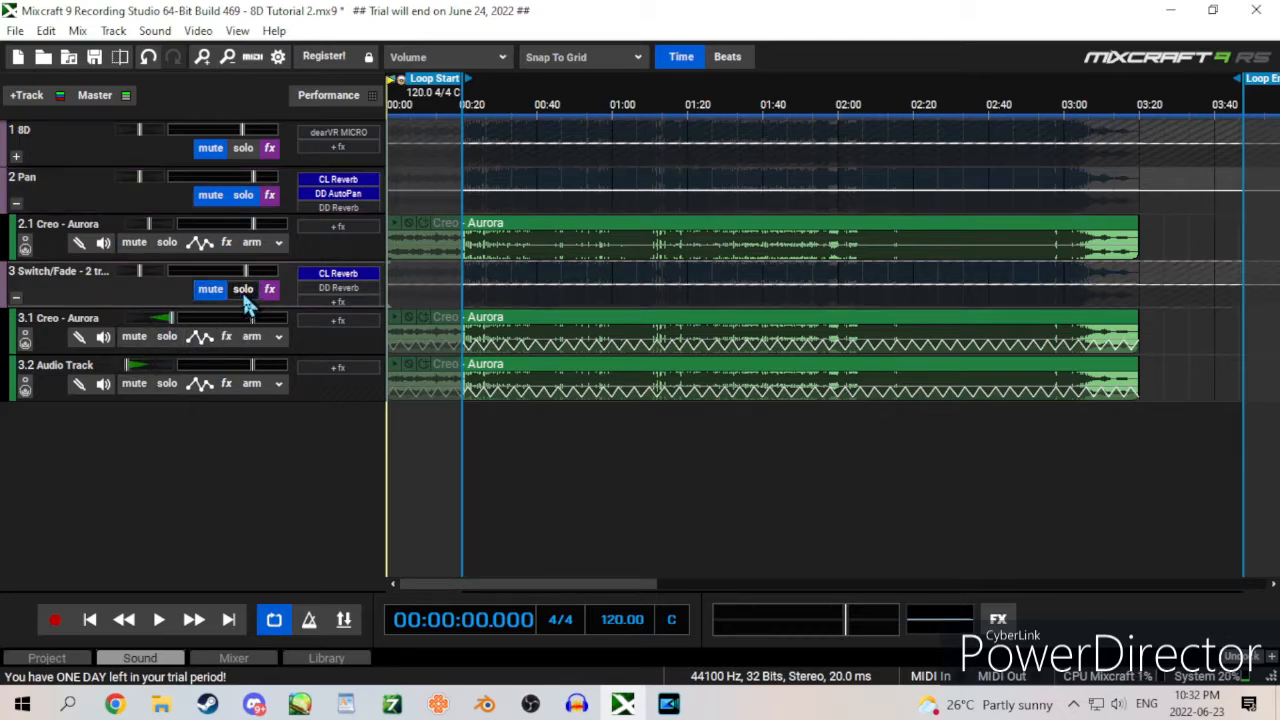
key(space)
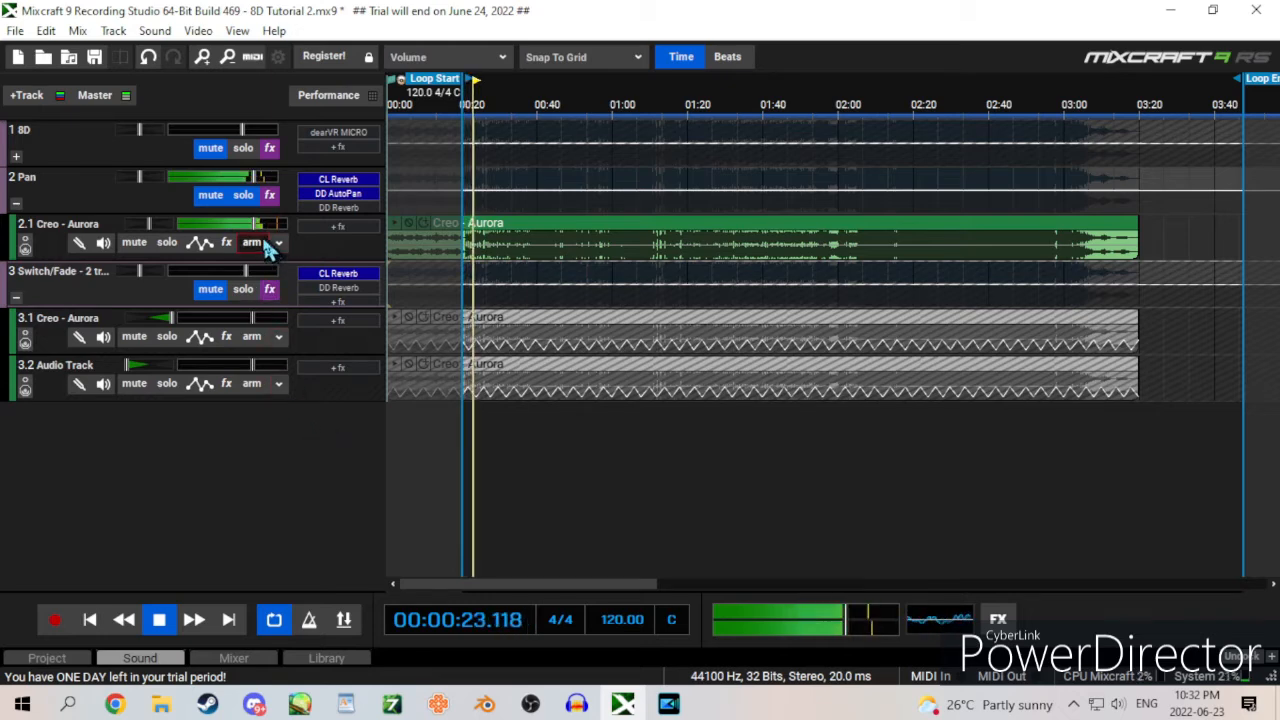
click(246, 197)
click(243, 289)
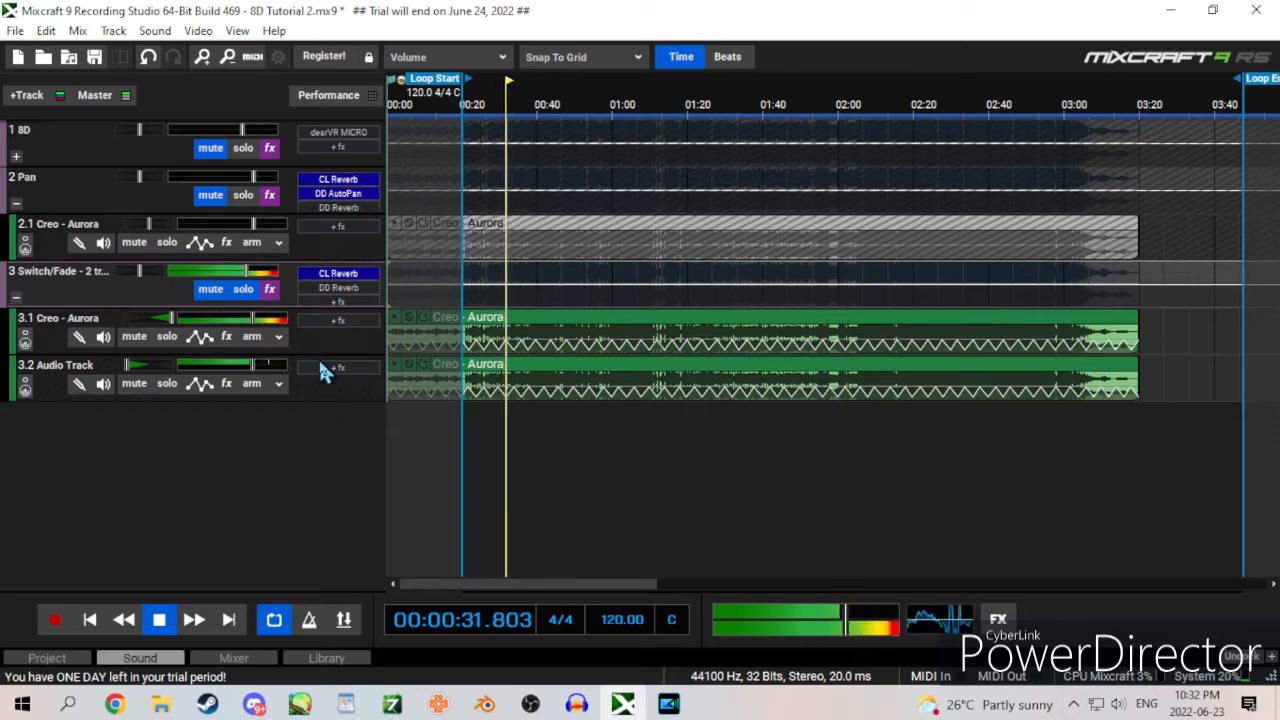
key(space)
Step: Remove the solo from Switch/Fade, solo the 8D track and play a stretch of it
click(243, 293)
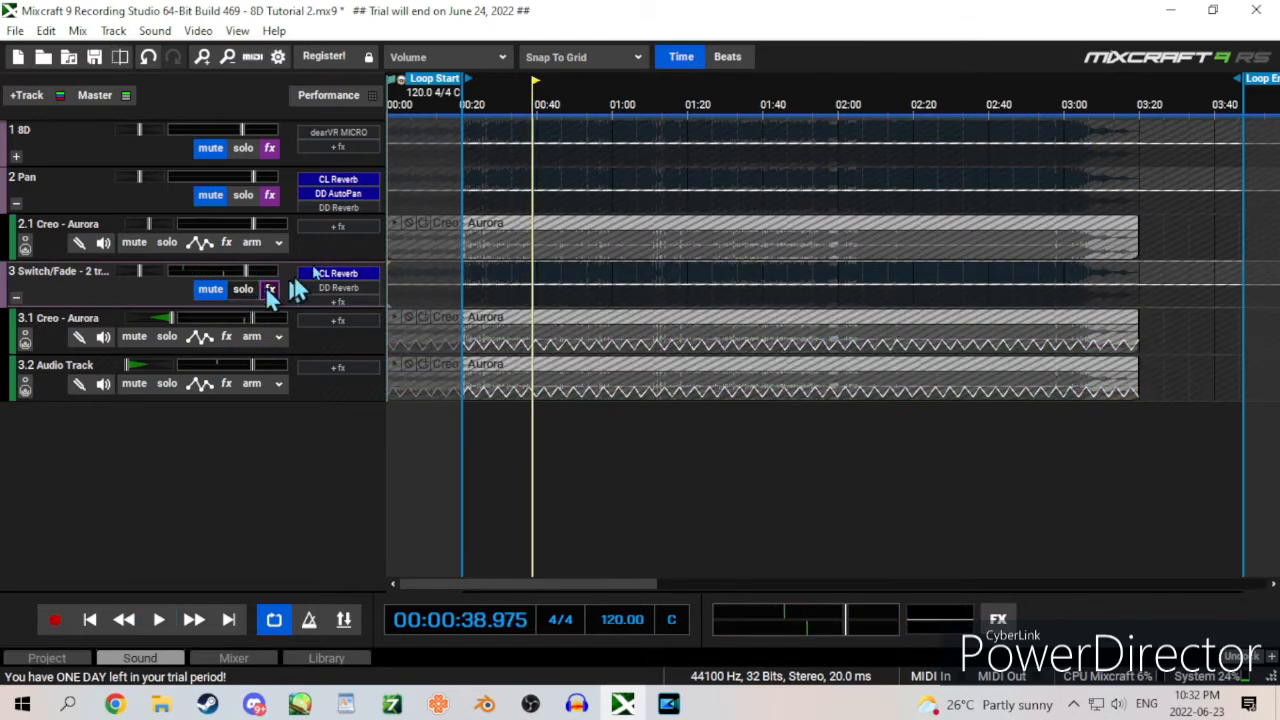
click(247, 153)
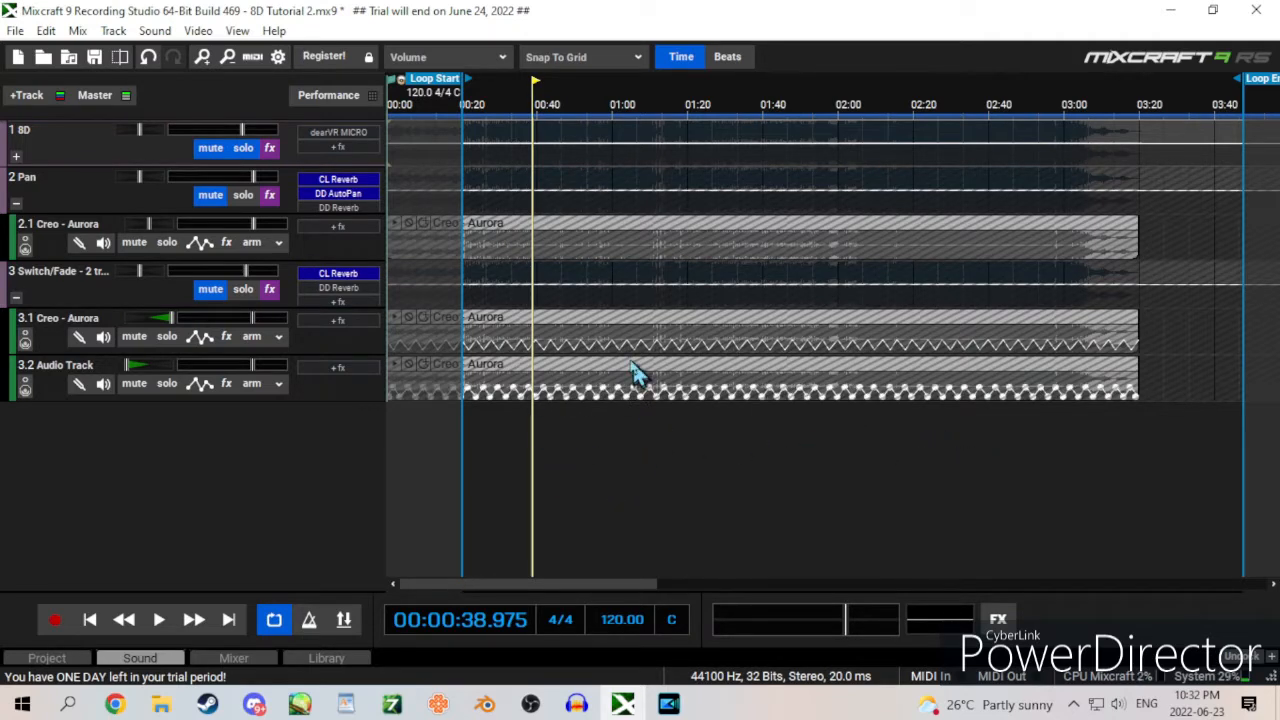
key(space)
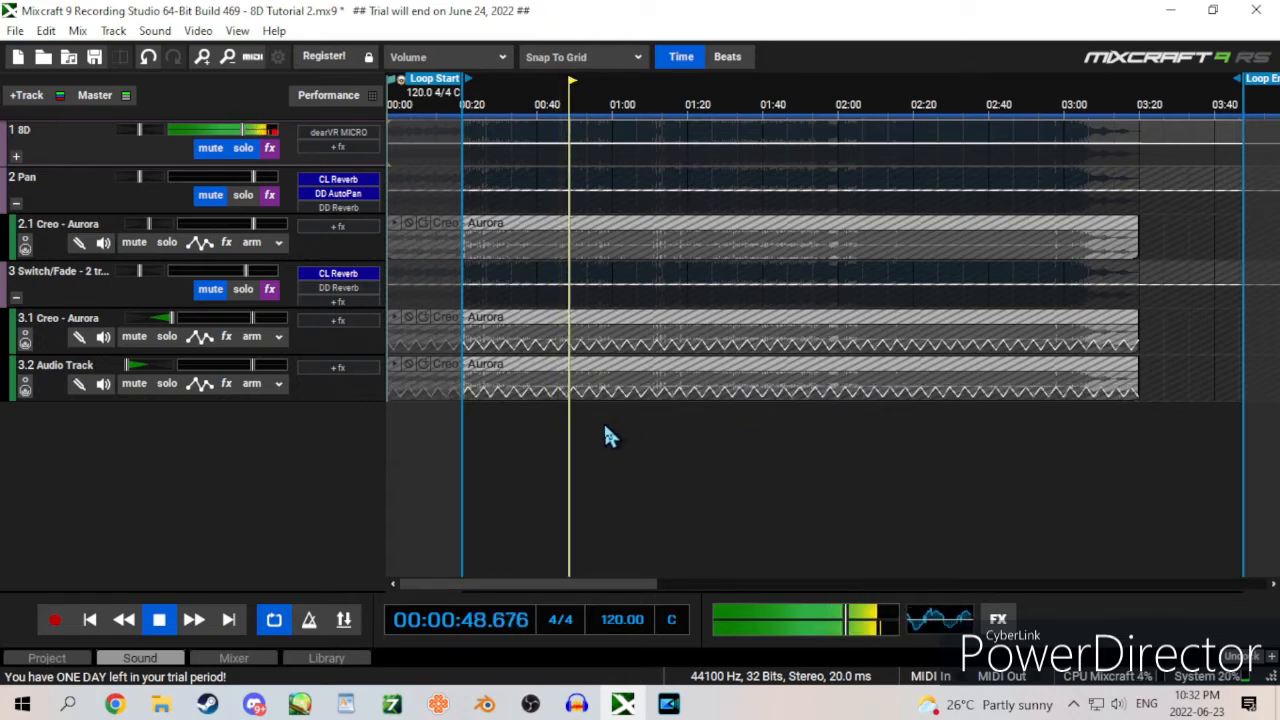
key(space)
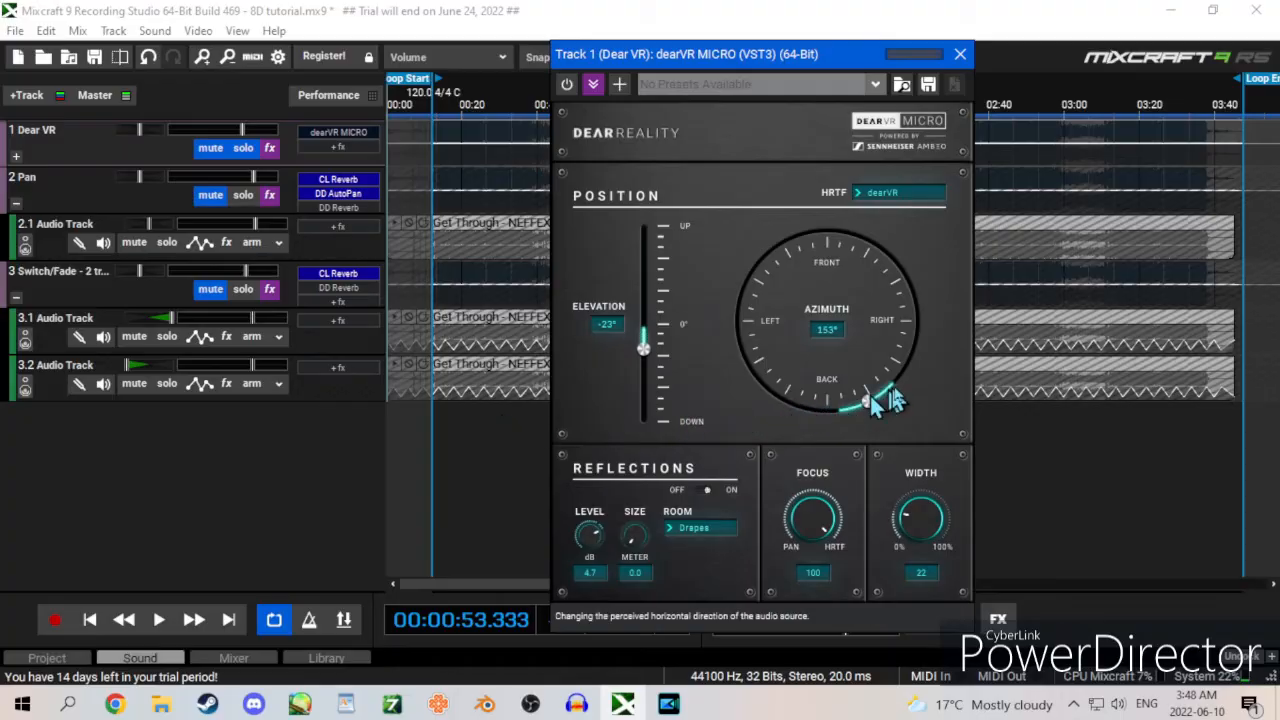
drag(810, 406, 742, 287)
drag(720, 430, 450, 497)
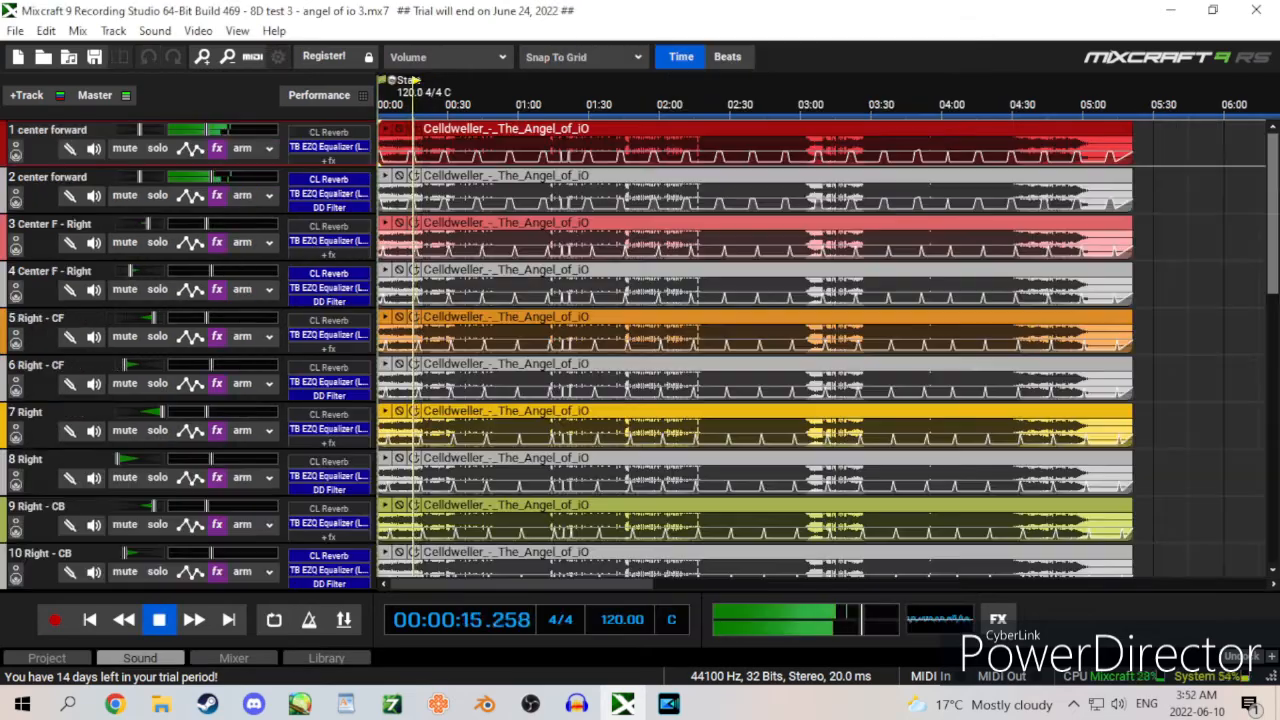
scroll(1272, 300, down, 6)
drag(1272, 300, 1265, 470)
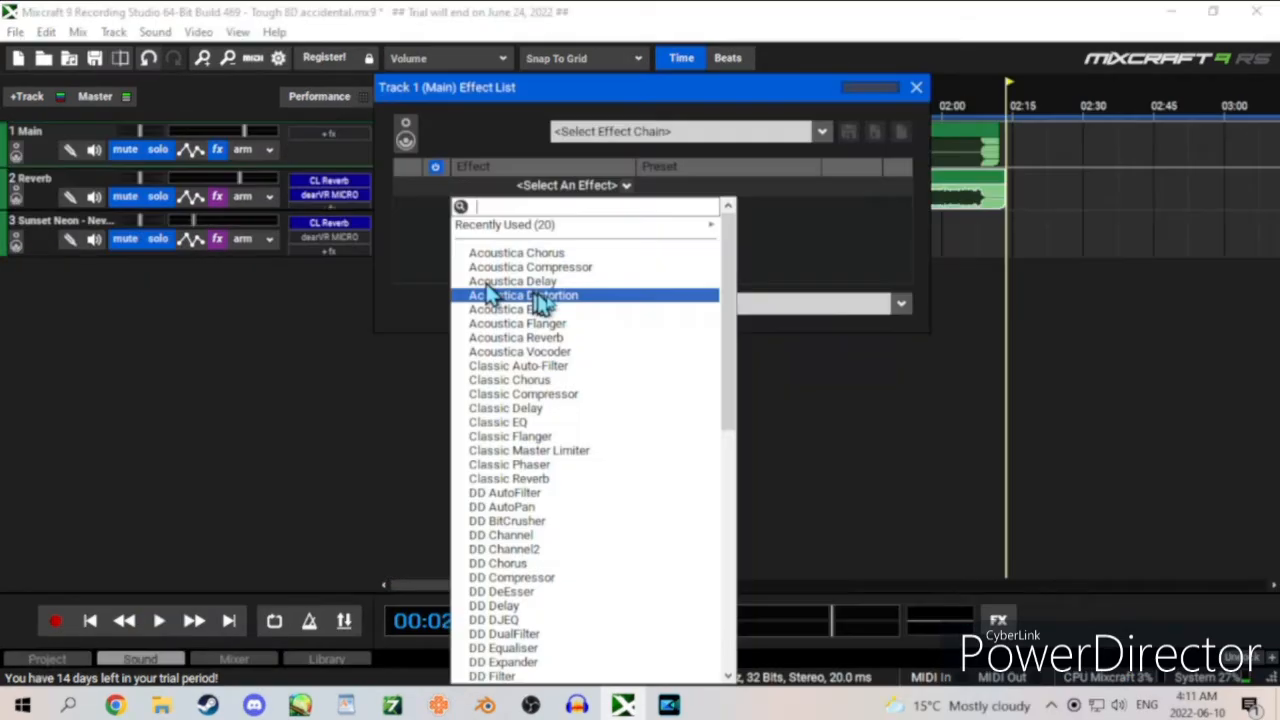
scroll(586, 294, down, 10)
click(580, 480)
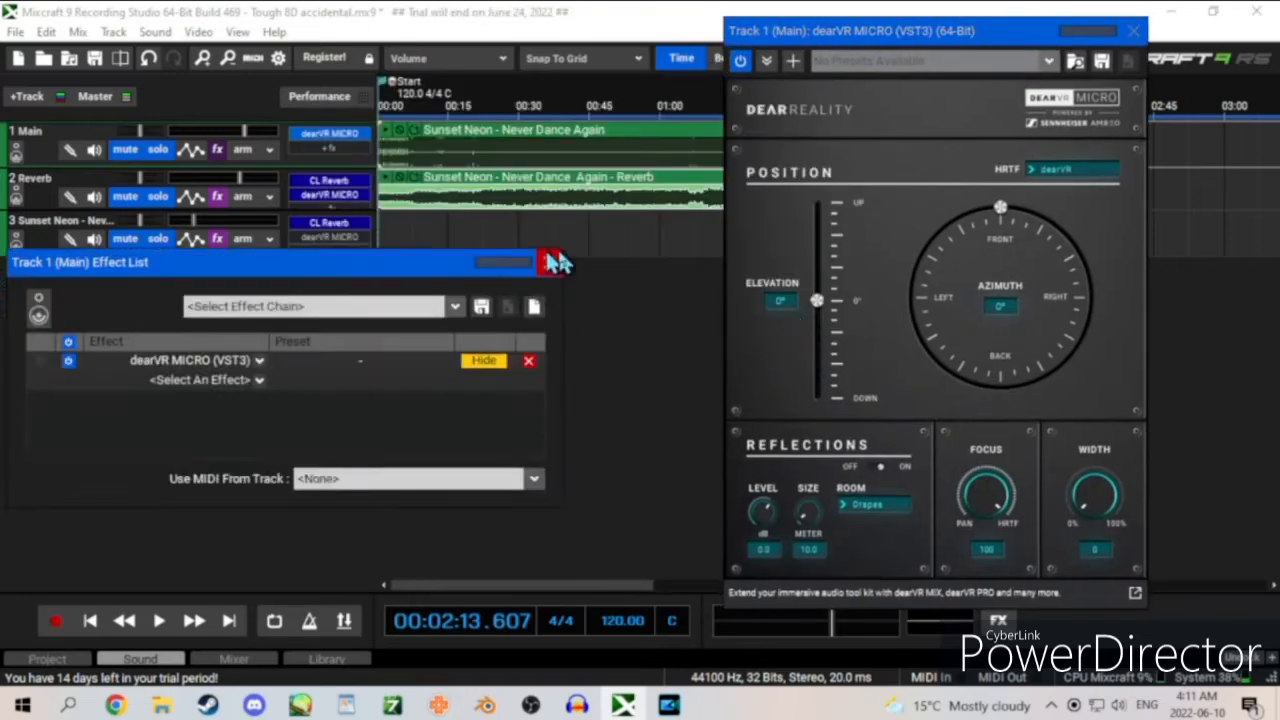
click(556, 262)
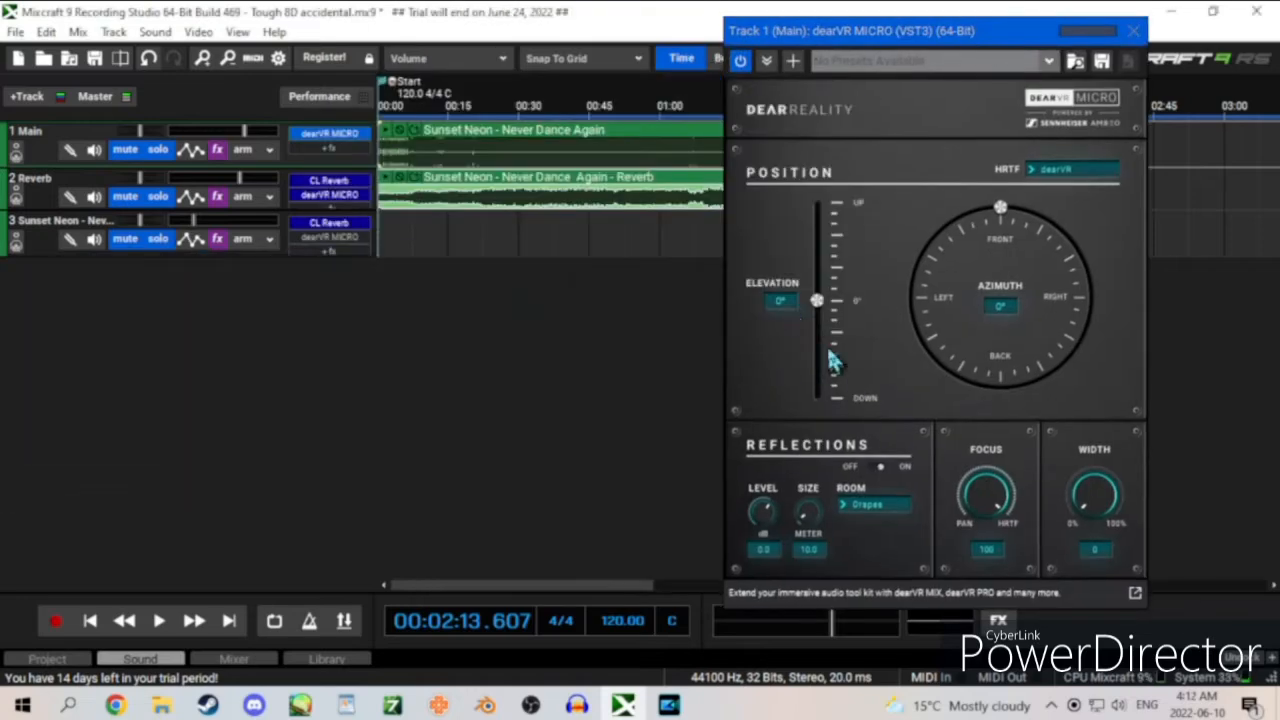
Step: Play the project from the beginning, move the dearVR MICRO source around the azimuth dial and raise the width to about 20%
click(90, 620)
click(159, 620)
drag(1003, 210, 950, 353)
drag(1086, 492, 1064, 426)
Step: Adjust the Drapes room's reflection size and raise its level to about 6.7 dB, placing the source at 20° elevation and -59° azimuth
click(874, 505)
click(873, 516)
drag(808, 512, 828, 380)
drag(763, 511, 765, 475)
drag(817, 300, 817, 279)
drag(938, 363, 922, 248)
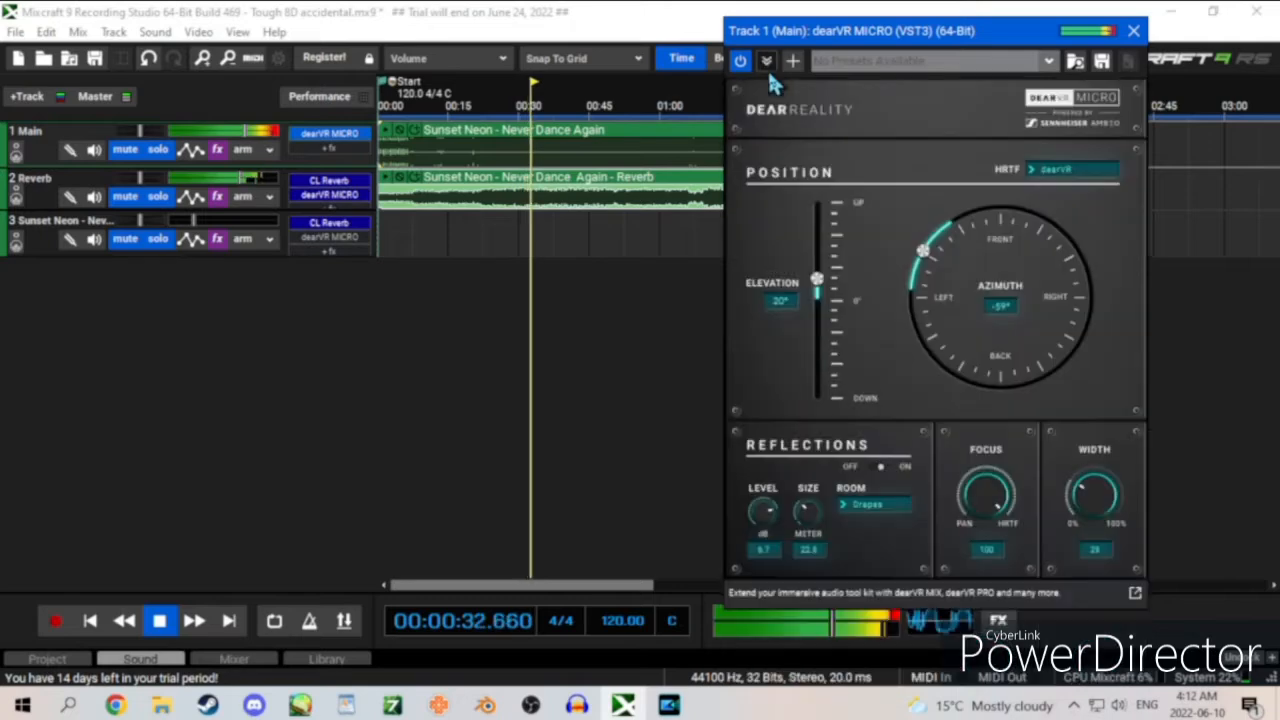
Step: Add an LFO to the dearVR MICRO effect and assign it to the Azimuth parameter
click(792, 61)
click(852, 114)
click(890, 110)
click(905, 149)
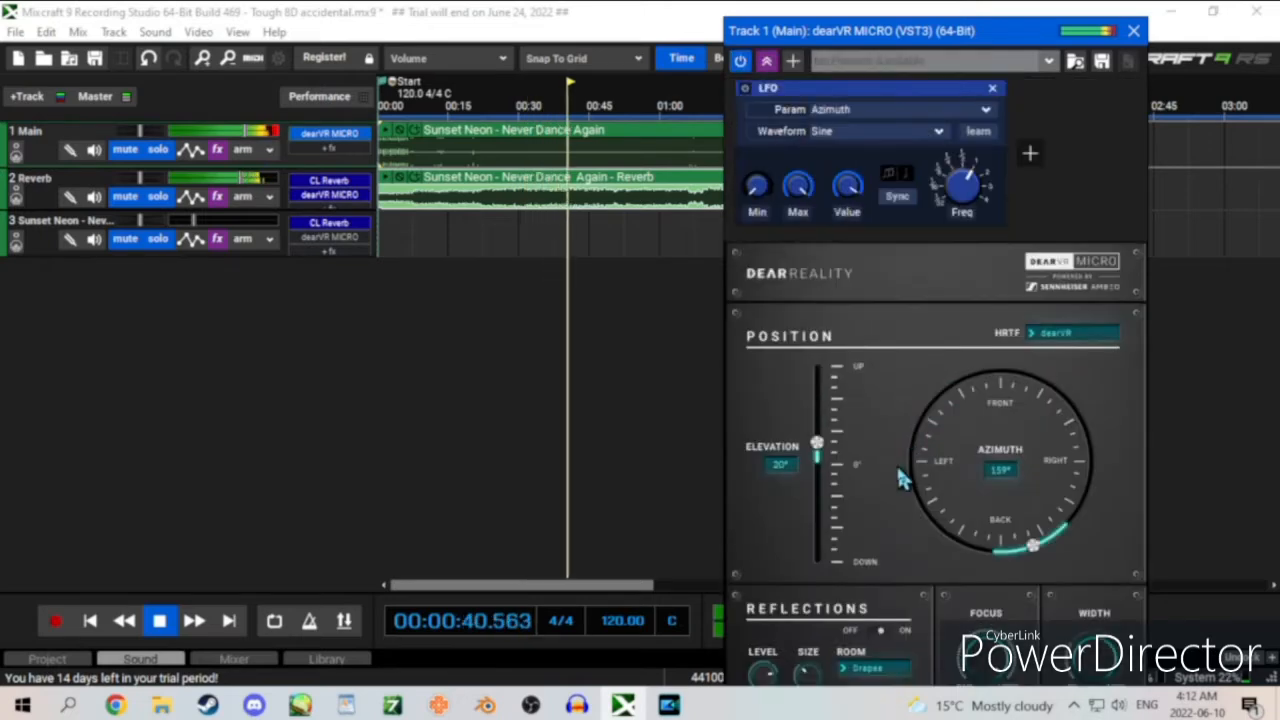
Step: Reassign the LFO in turn to Elevation, Reflection Enable, Reflection Level, Size and Reflections Room
click(905, 110)
click(905, 127)
click(904, 112)
click(891, 190)
click(918, 112)
click(905, 203)
click(896, 111)
click(869, 217)
click(880, 110)
click(860, 233)
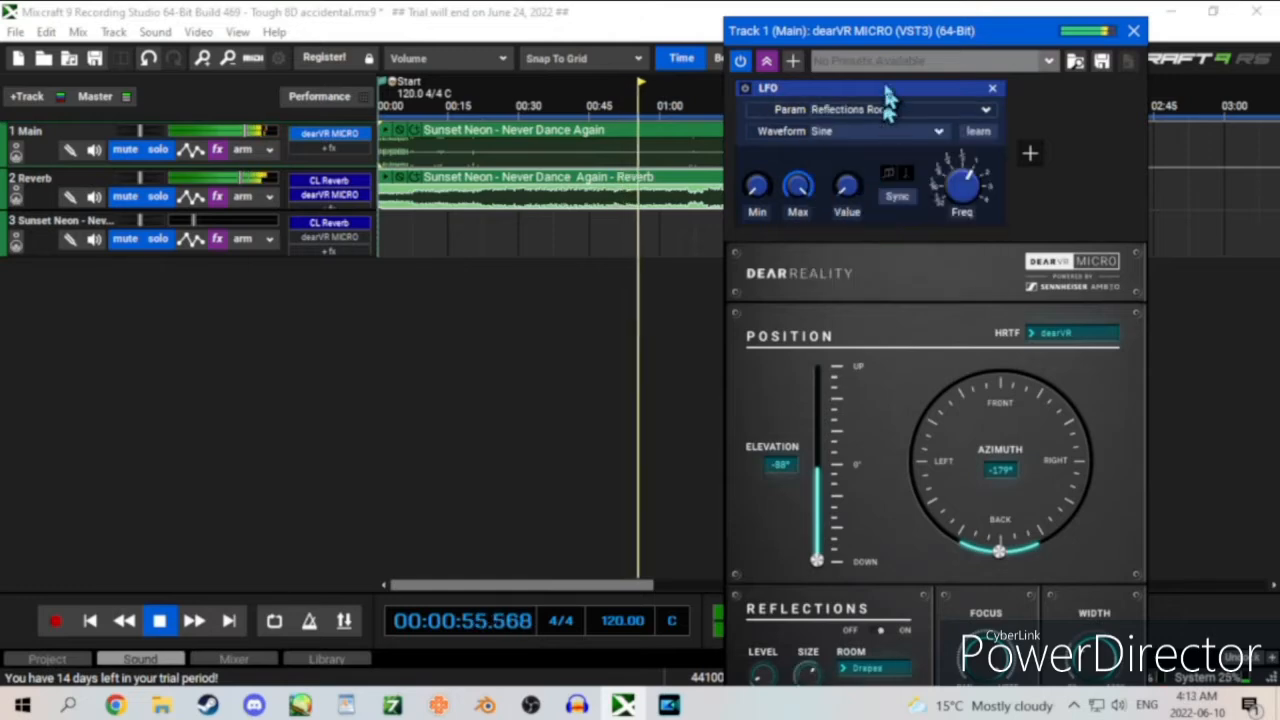
Step: Assign the LFO to Focus and then to Width, and show the remaining parameters it can control
click(895, 87)
click(870, 224)
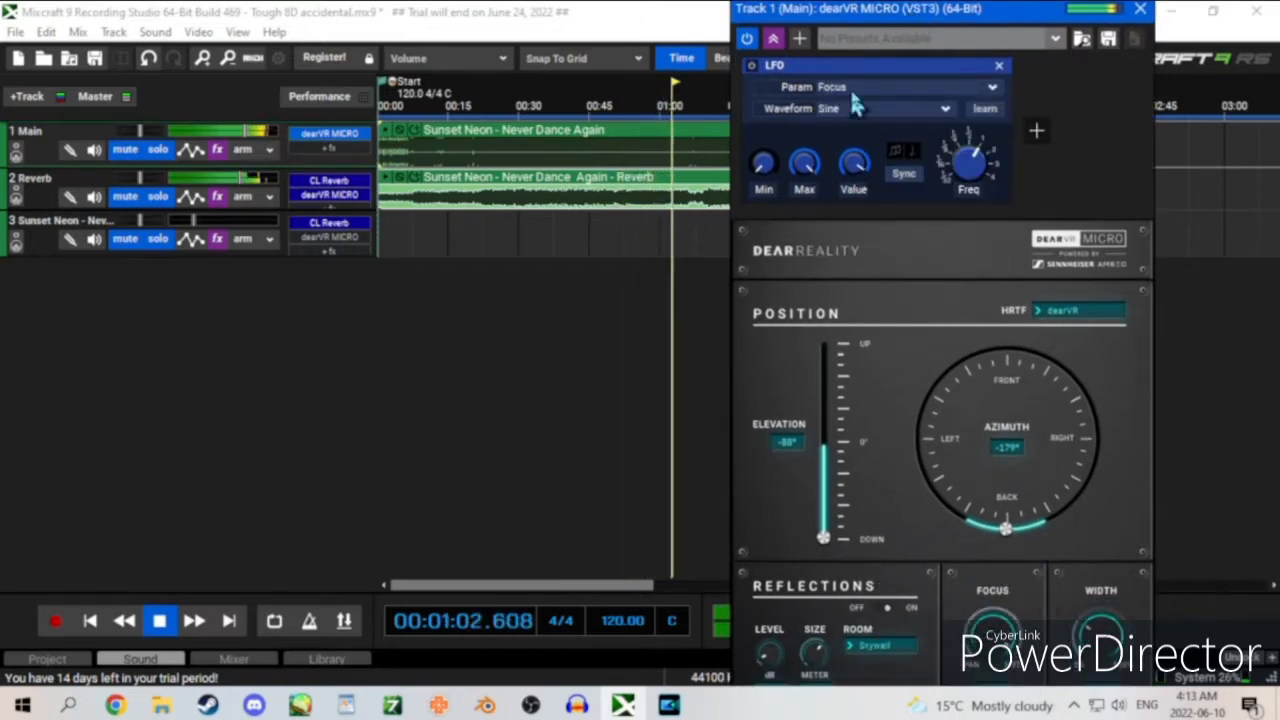
click(905, 87)
click(870, 238)
click(895, 87)
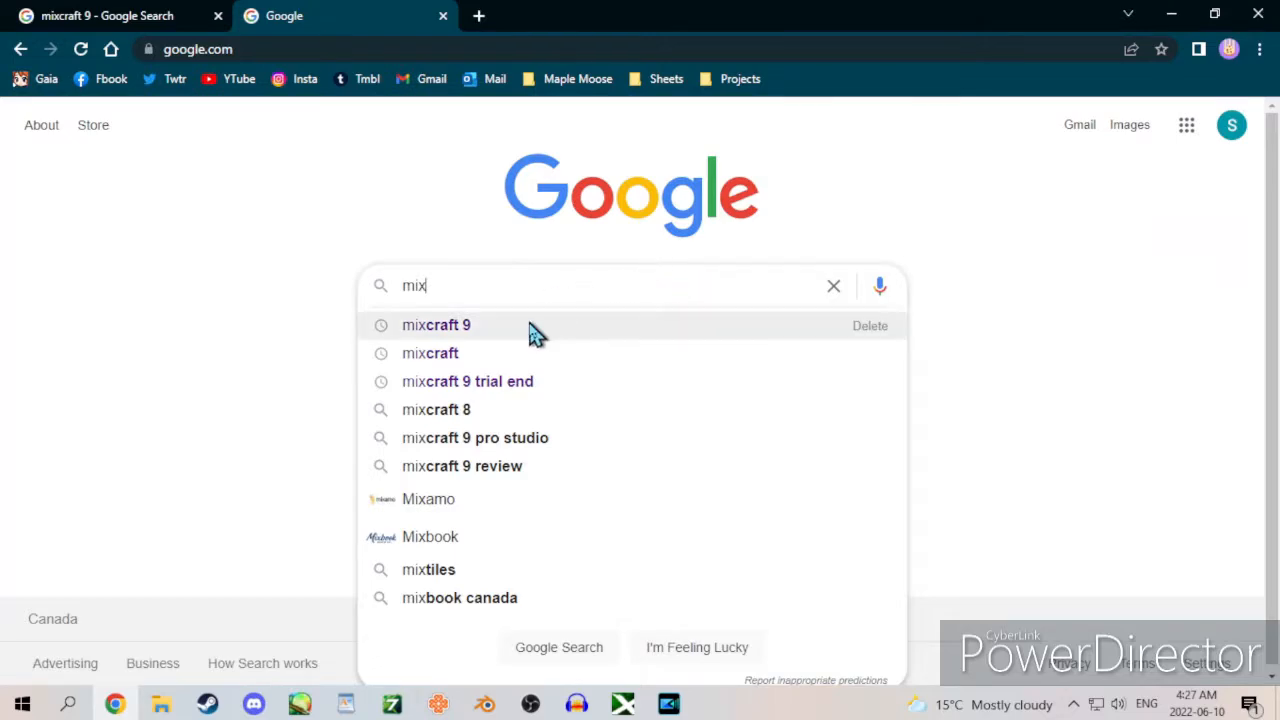
Step: In the browser, open Acoustica's Mixcraft 9 site from the search results and go to its download page
click(533, 333)
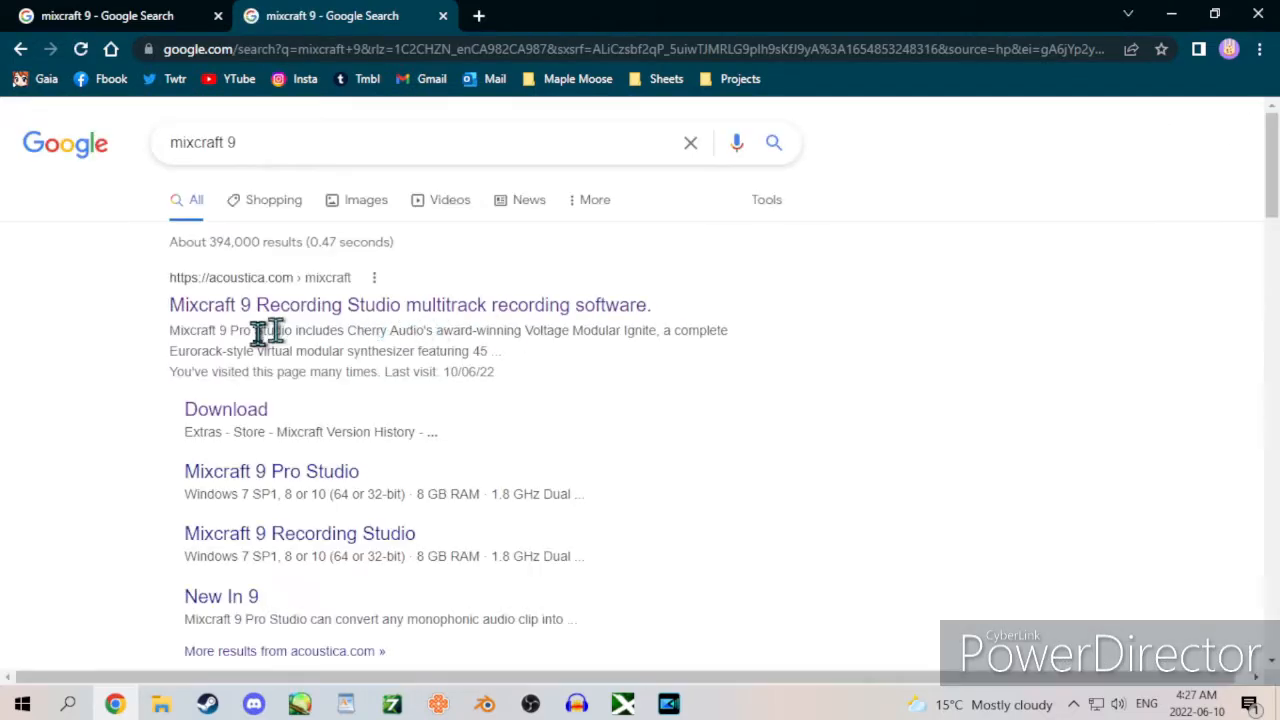
click(270, 320)
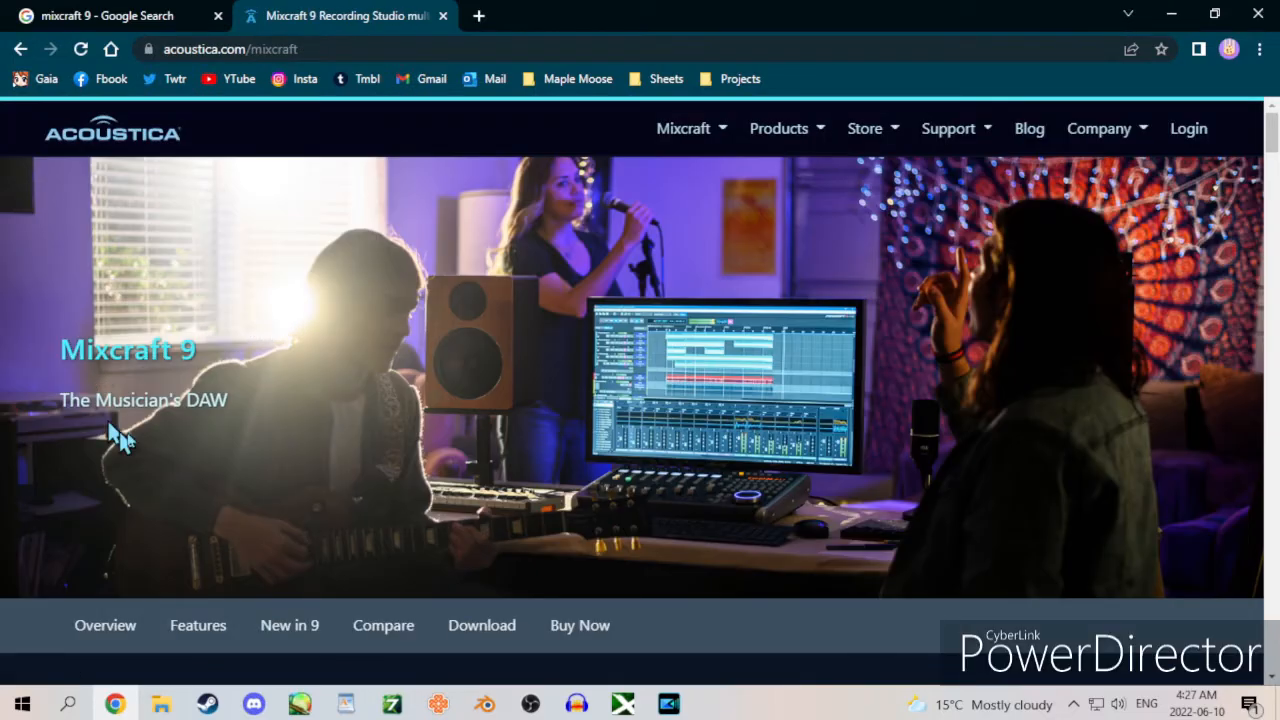
click(718, 138)
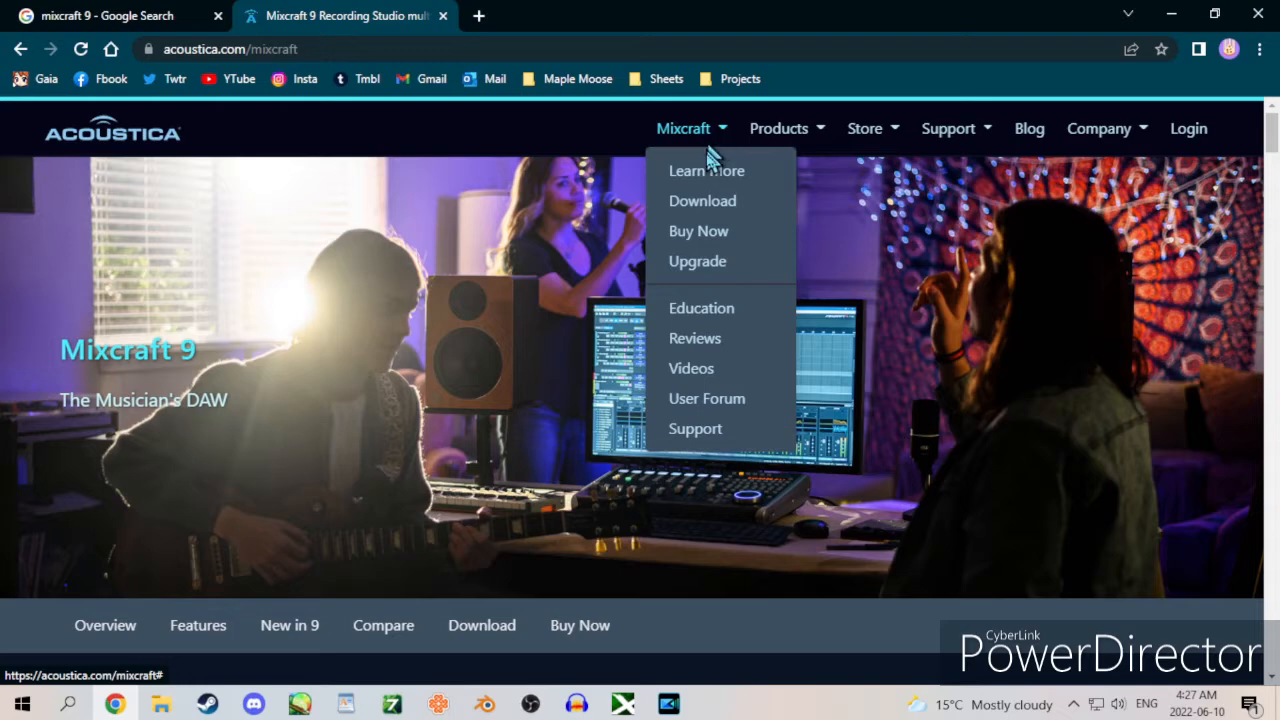
click(704, 211)
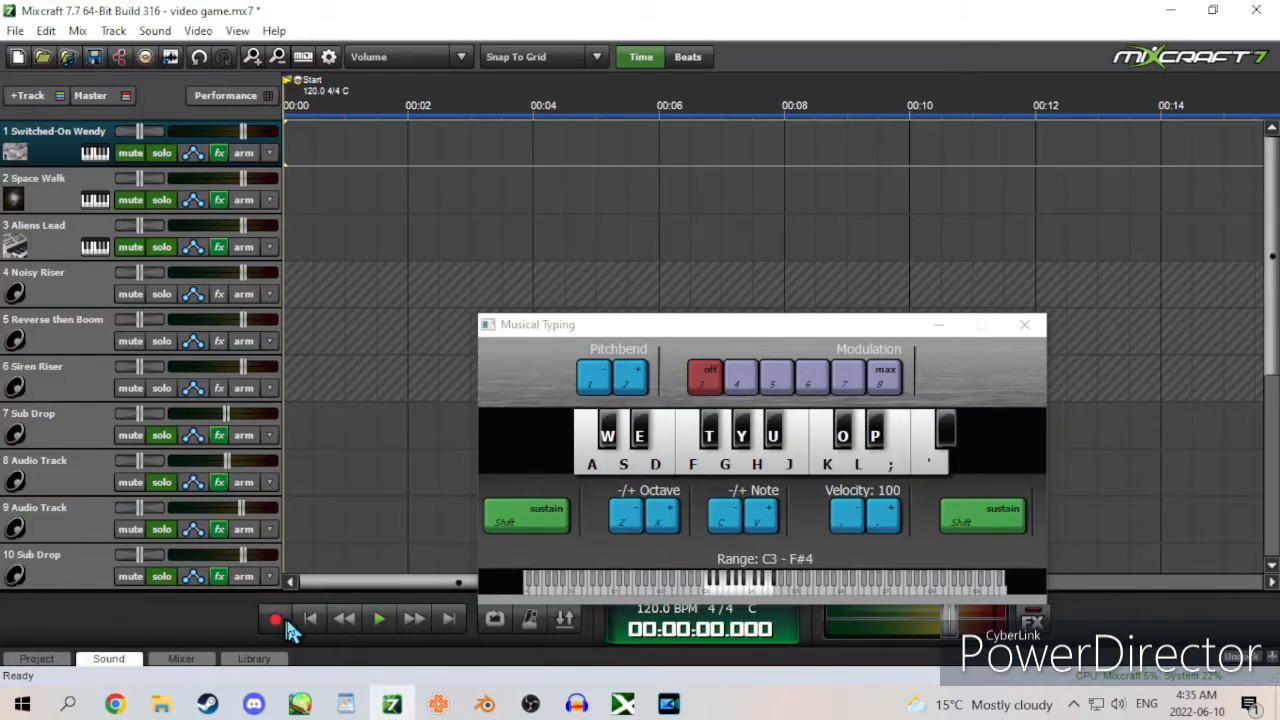
Step: In Mixcraft 7, record a musical-typing take about 7 seconds long on the Switched-On Wendy track
click(280, 621)
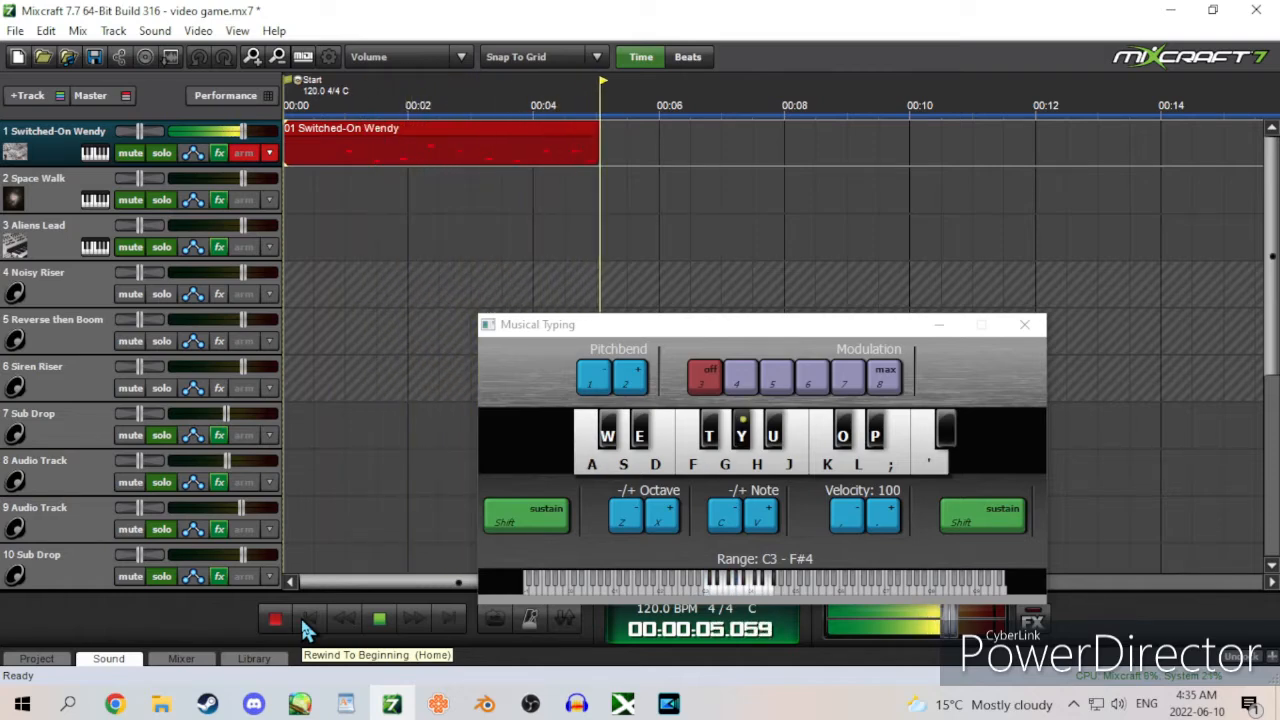
key(a)
click(280, 618)
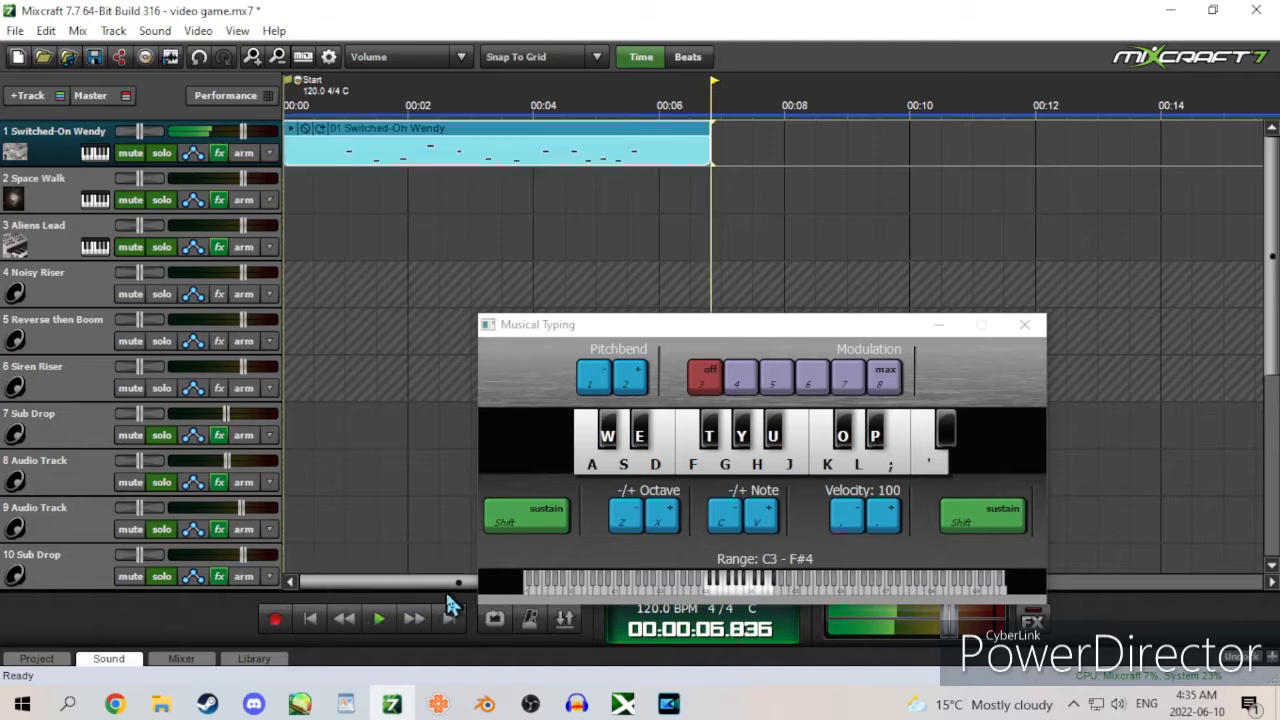
Step: Look up the Mix Down To export command for the project and switch to Audacity
click(15, 30)
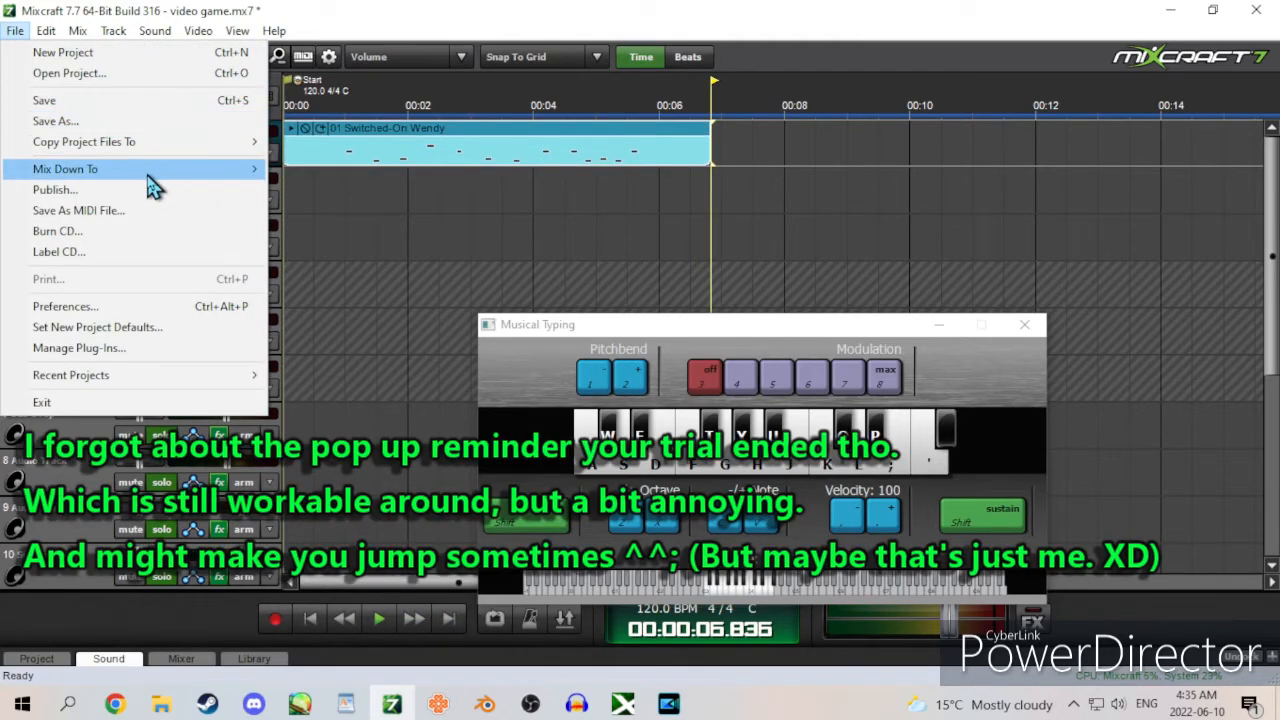
mouse_move(180, 170)
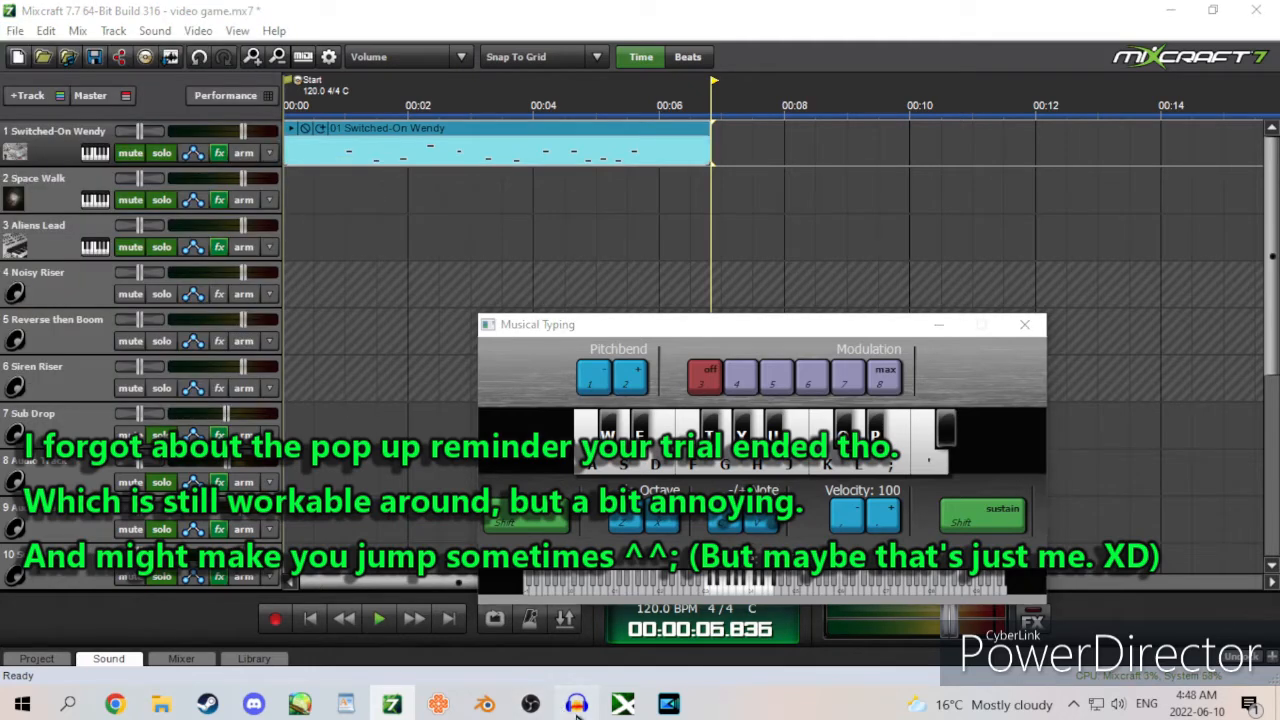
click(577, 705)
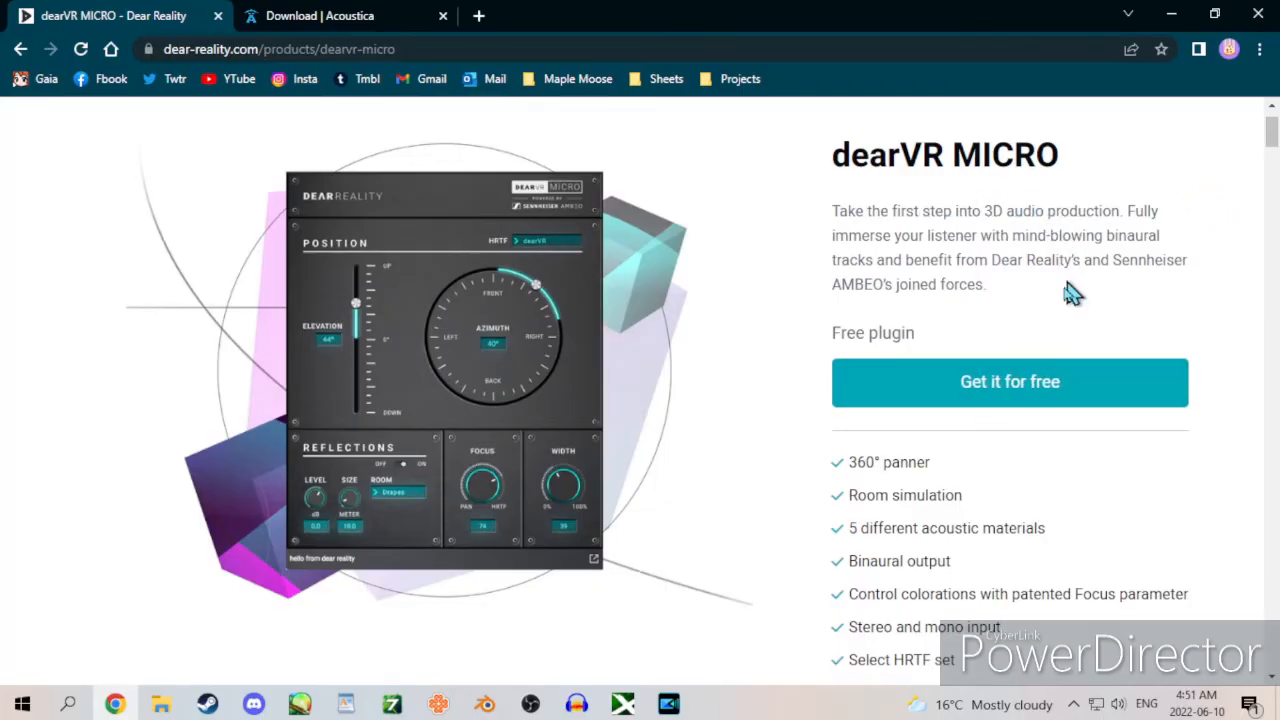
Step: In the browser, look through the dearVR MICRO product page and download the 64-bit Mixcraft 9 14-day free trial
drag(1272, 140, 1272, 505)
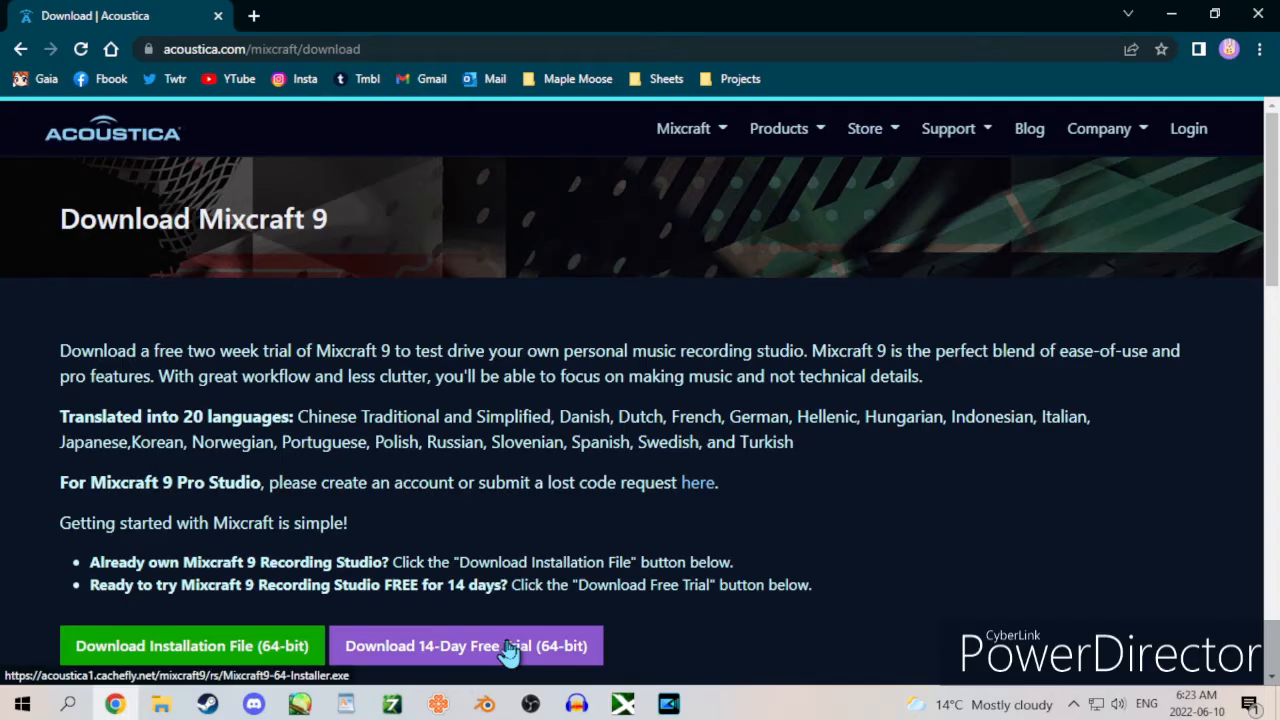
click(510, 648)
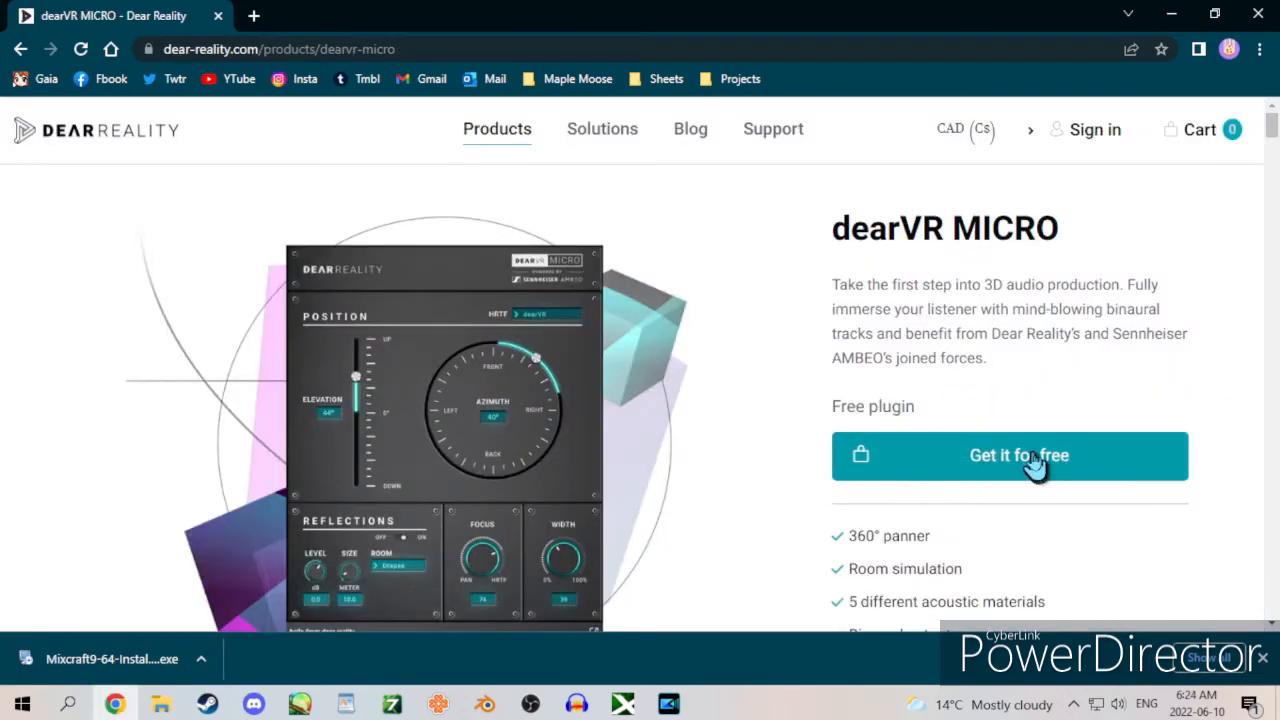
Step: Request the free dearVR MICRO plugin on the Dear Reality page and submit its sign-up form
click(1035, 462)
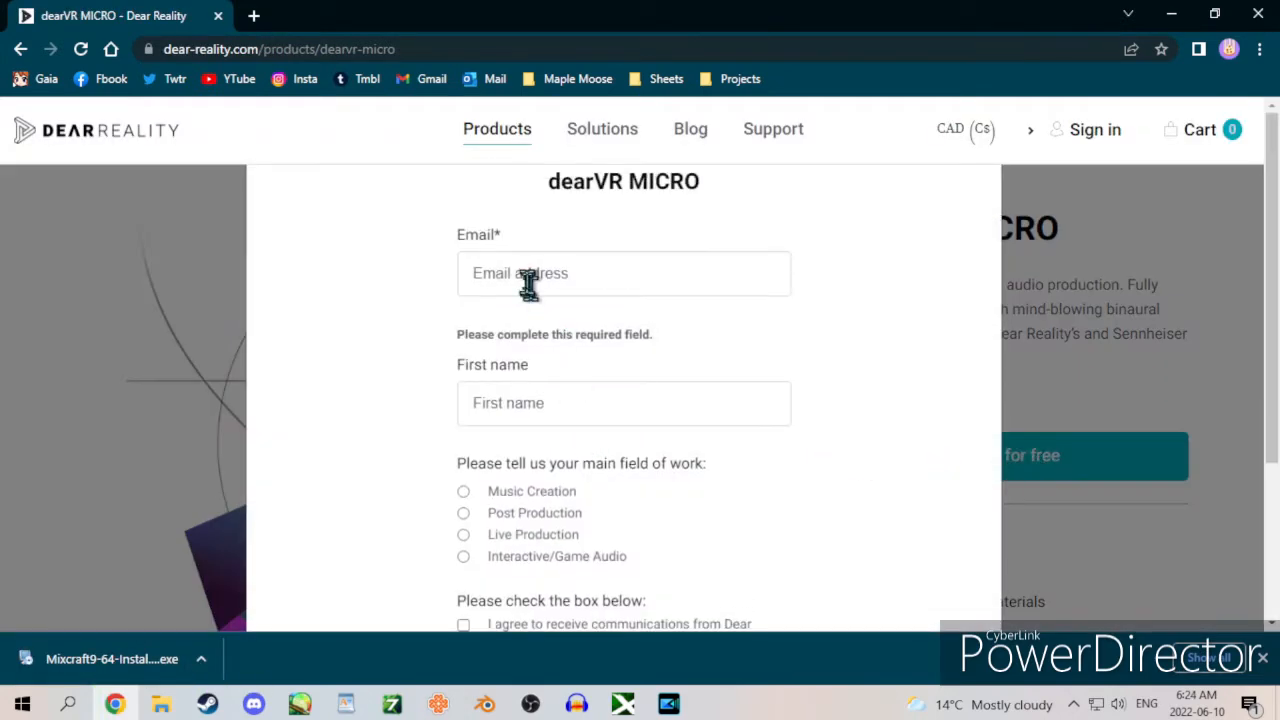
scroll(486, 520, down, 3)
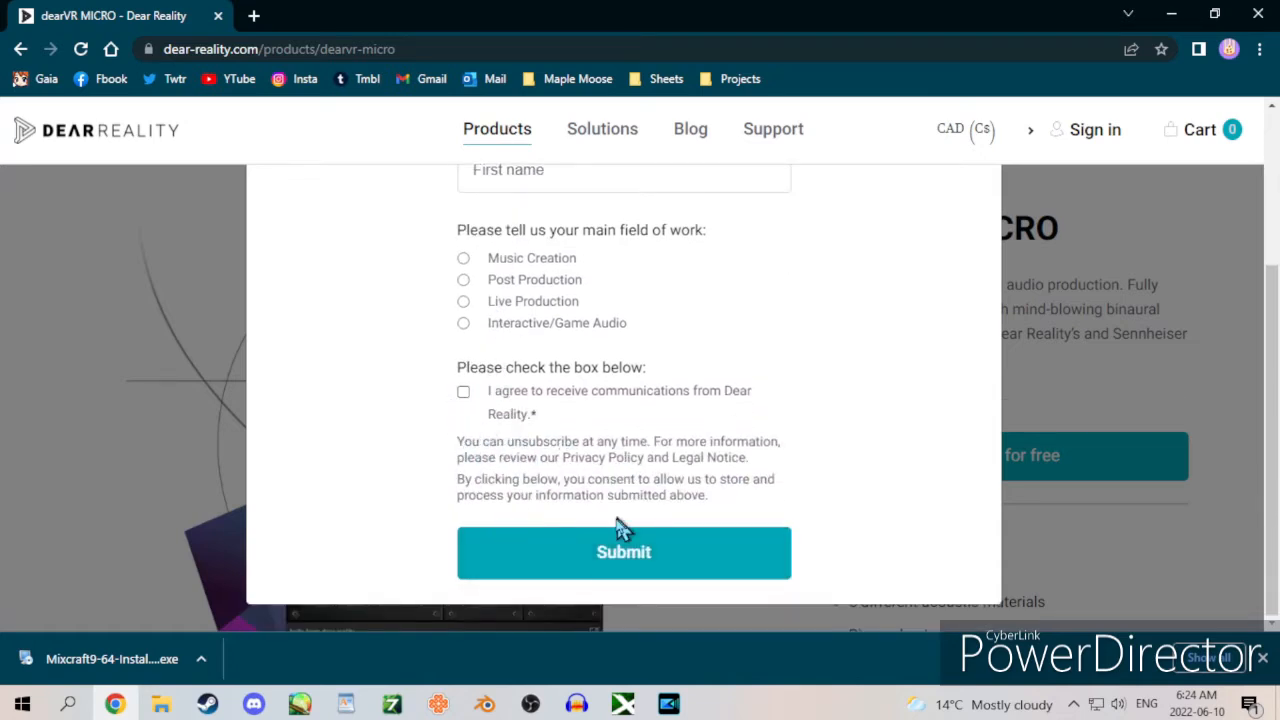
click(714, 535)
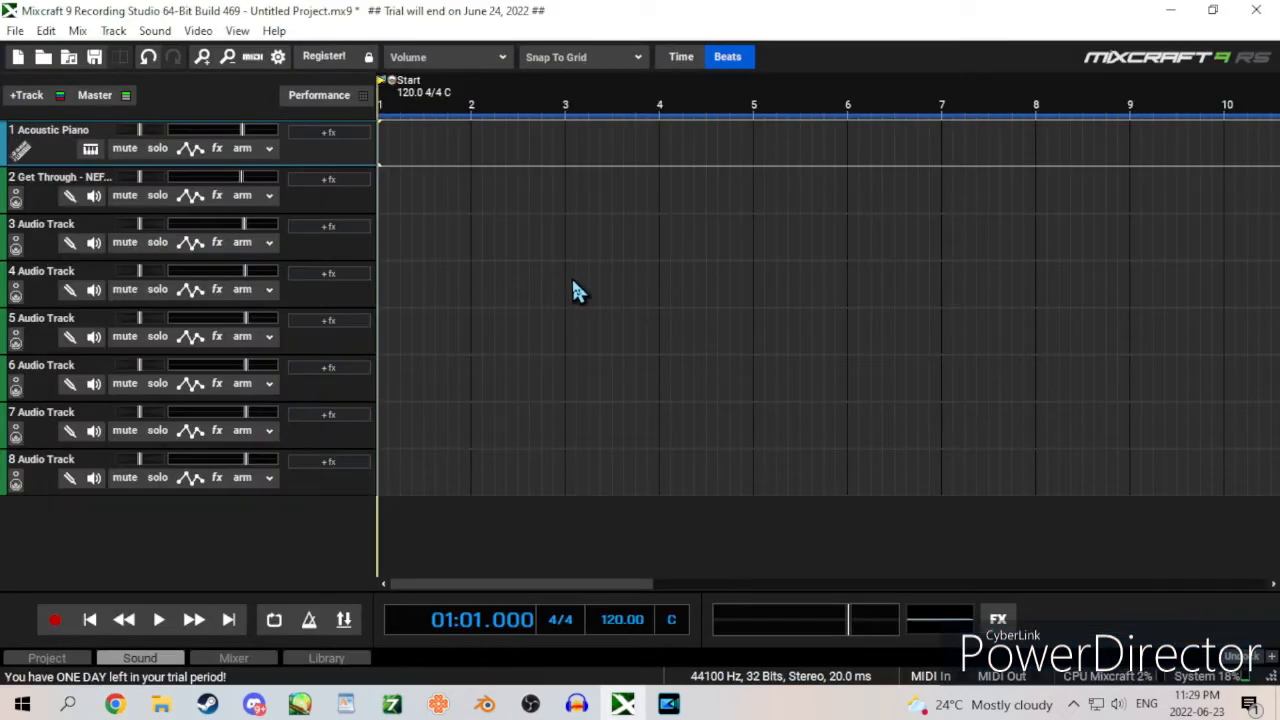
Step: In Mixcraft 9, insert the Get Through - NEFFEX audio at the start of track 2 and add the dearVR MICRO (VST3) effect
double_click(388, 202)
double_click(700, 286)
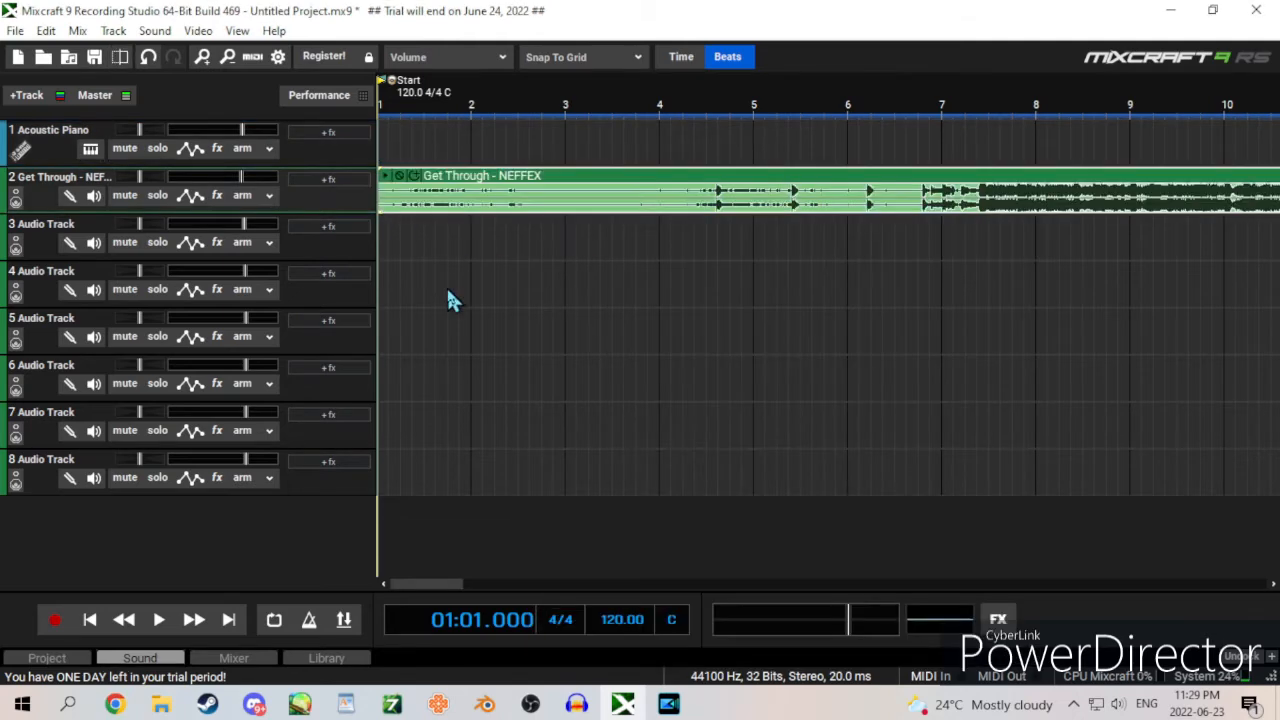
click(217, 197)
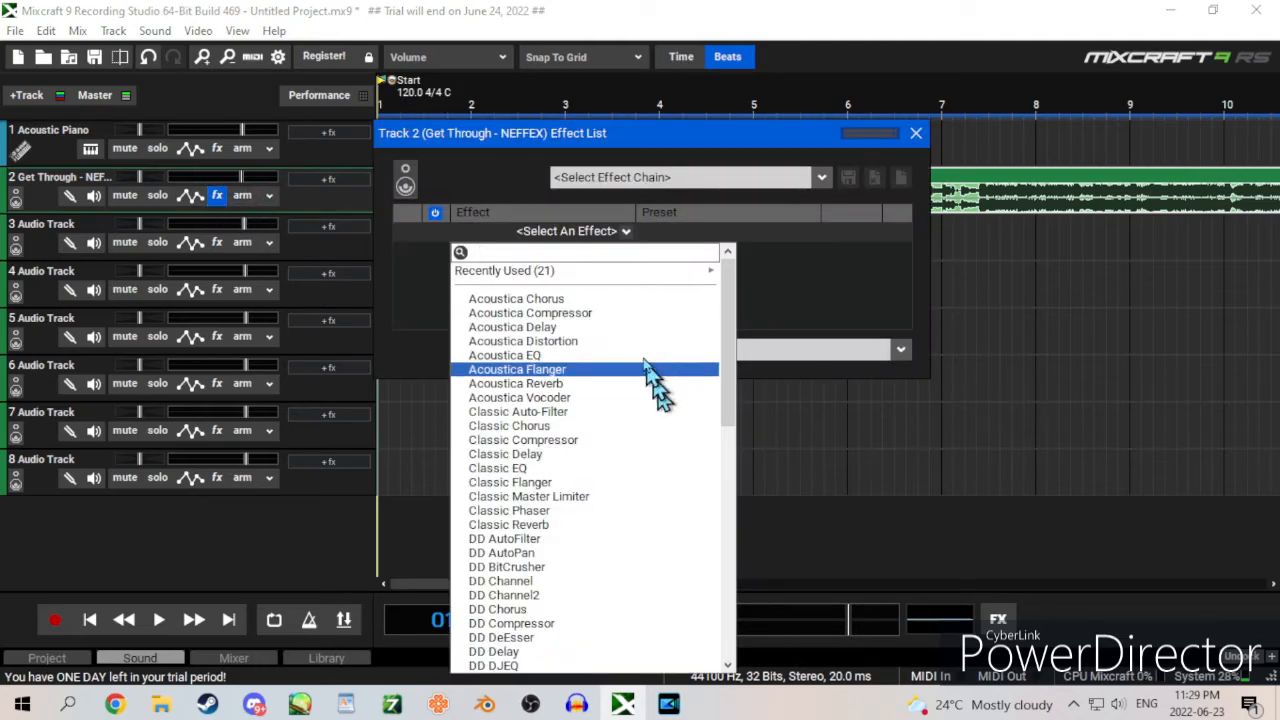
scroll(600, 394, down, 10)
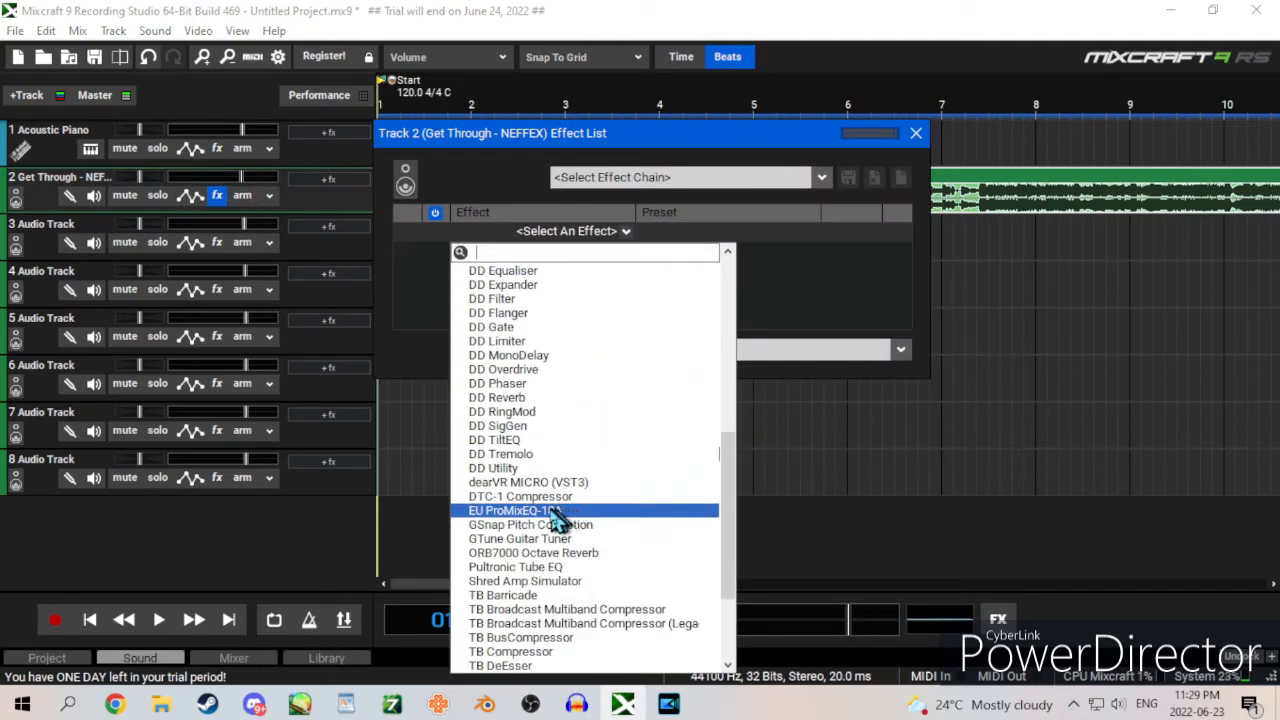
click(533, 482)
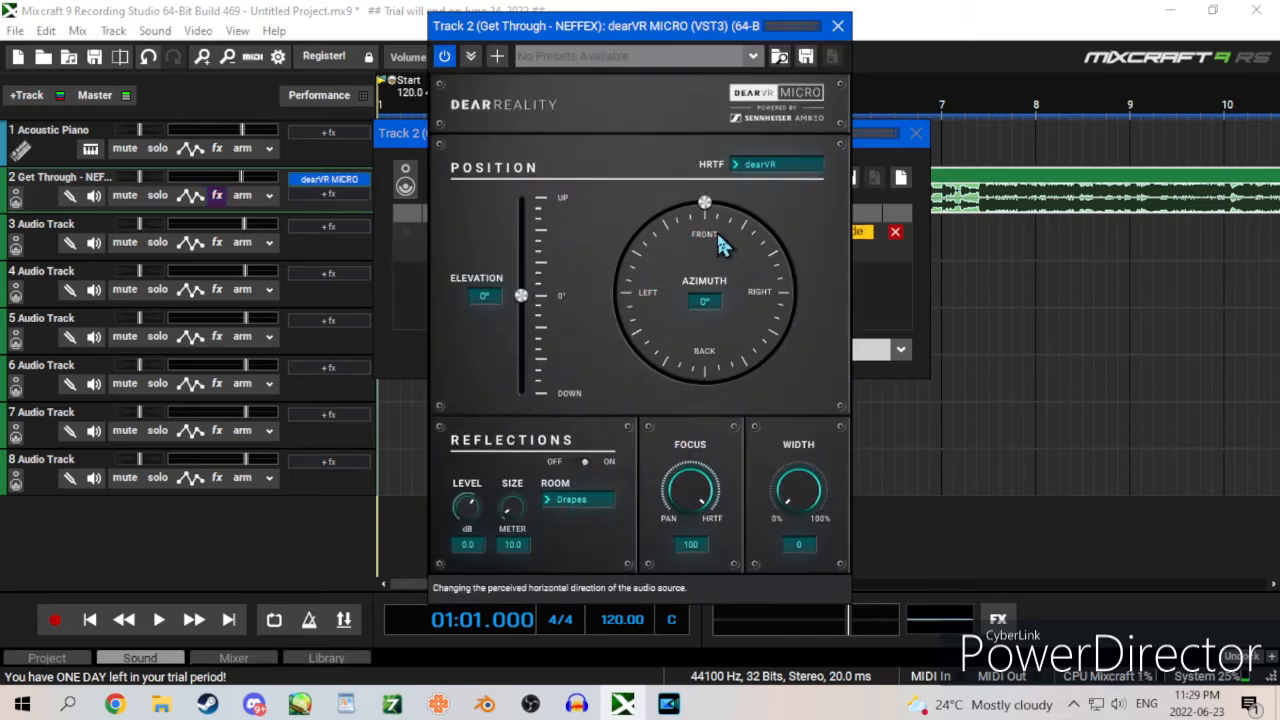
Step: During playback, move the dearVR MICRO source around the azimuth dial back to about -1°, set the elevation to 1°, and stop
key(space)
drag(706, 205, 769, 232)
drag(797, 294, 703, 205)
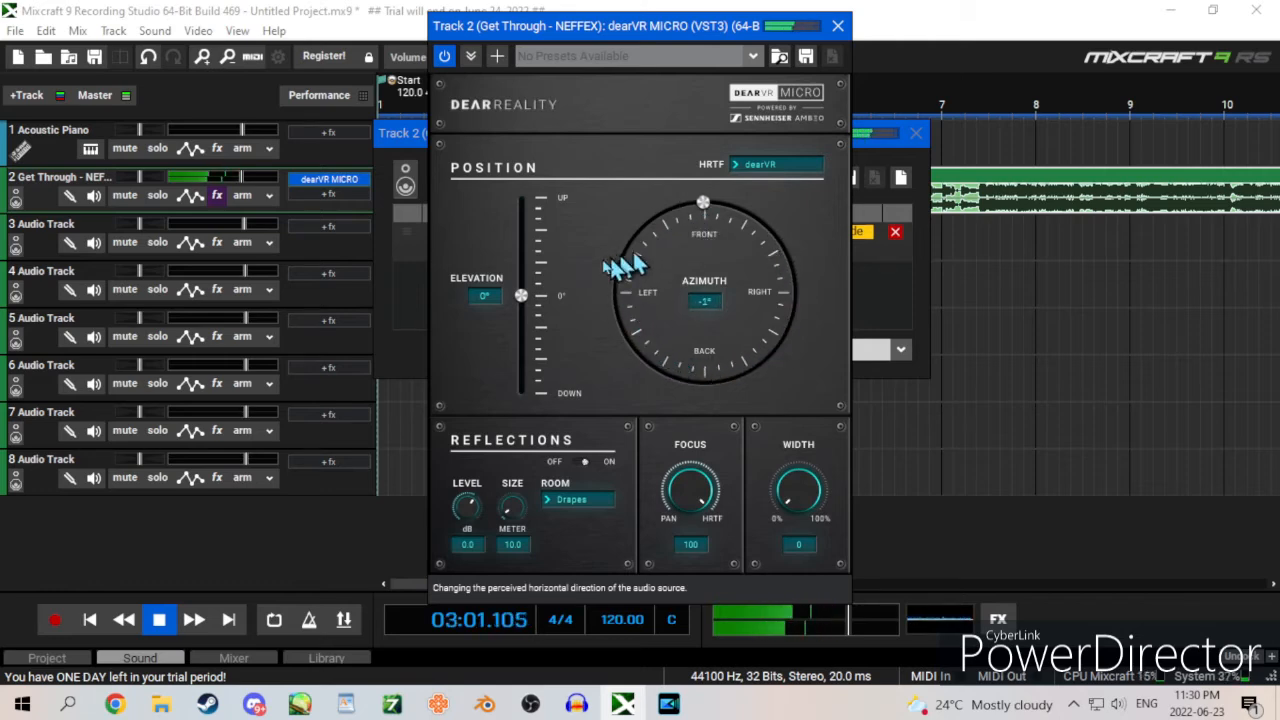
mouse_move(523, 304)
mouse_down()
mouse_move(530, 248)
mouse_move(532, 380)
mouse_move(530, 318)
mouse_up()
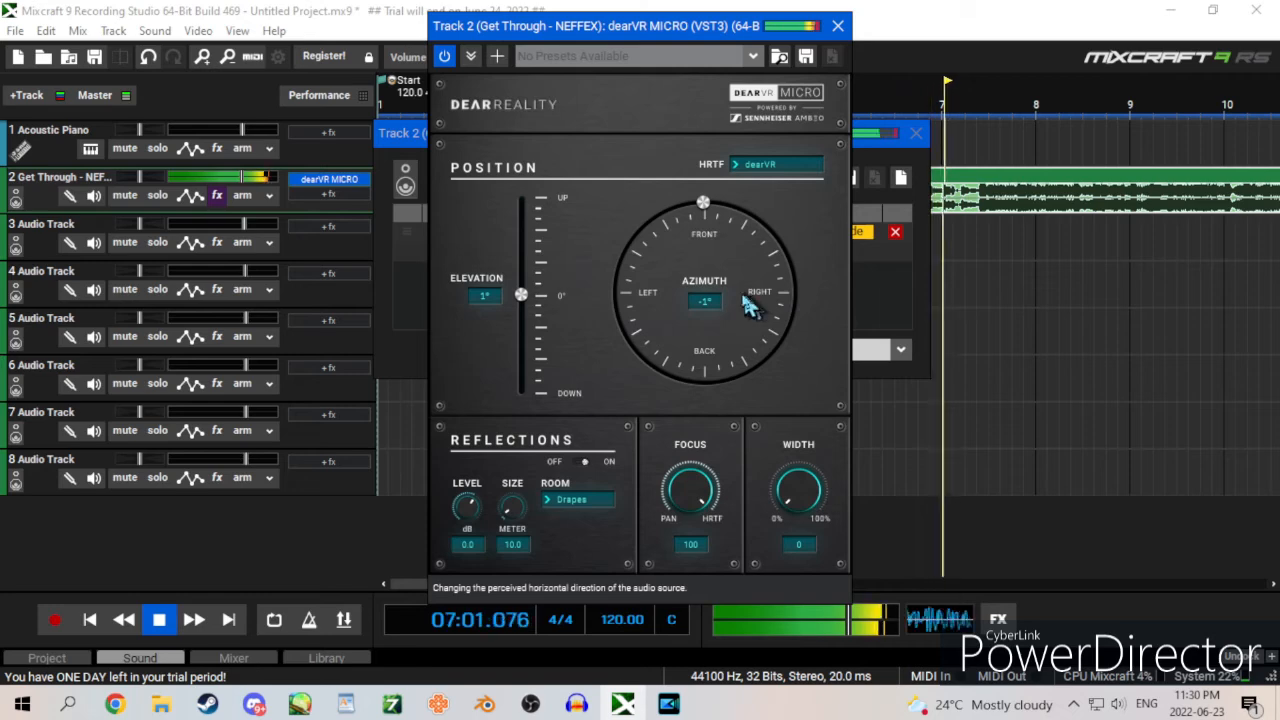
key(space)
Step: Add an LFO controller to the dearVR MICRO effect on track 2 and assign it to the Azimuth parameter
click(497, 56)
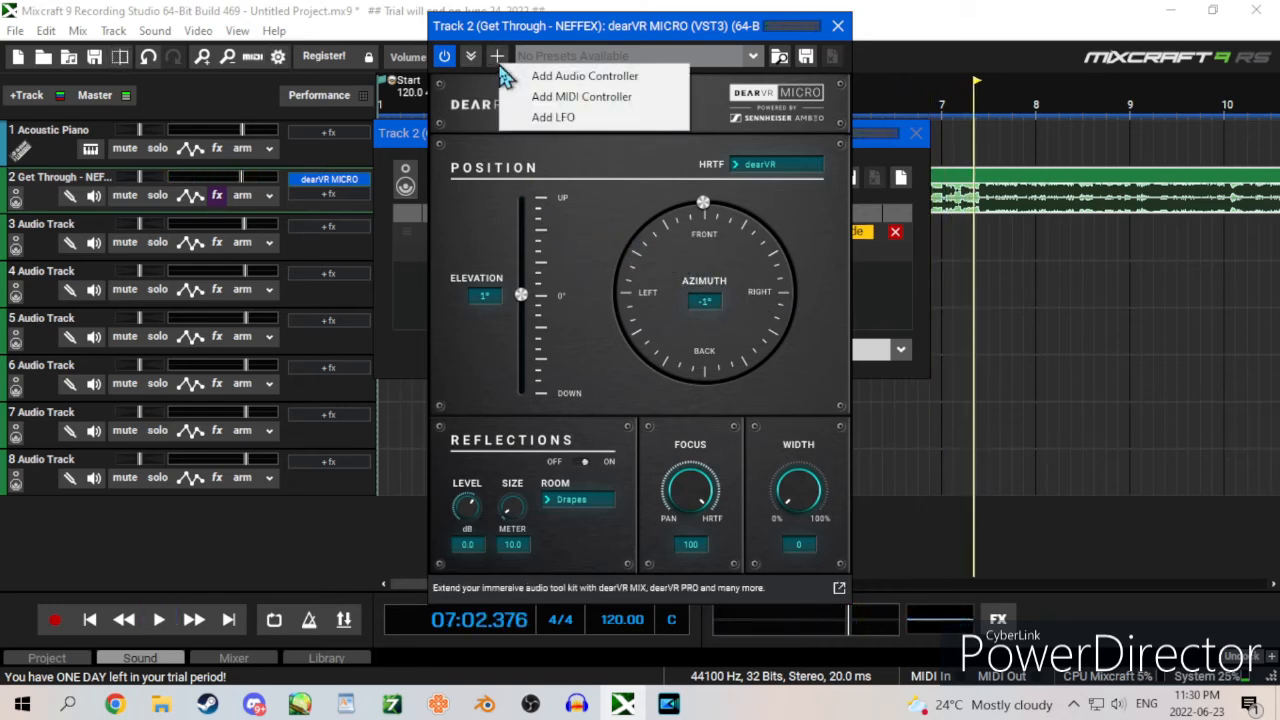
click(595, 117)
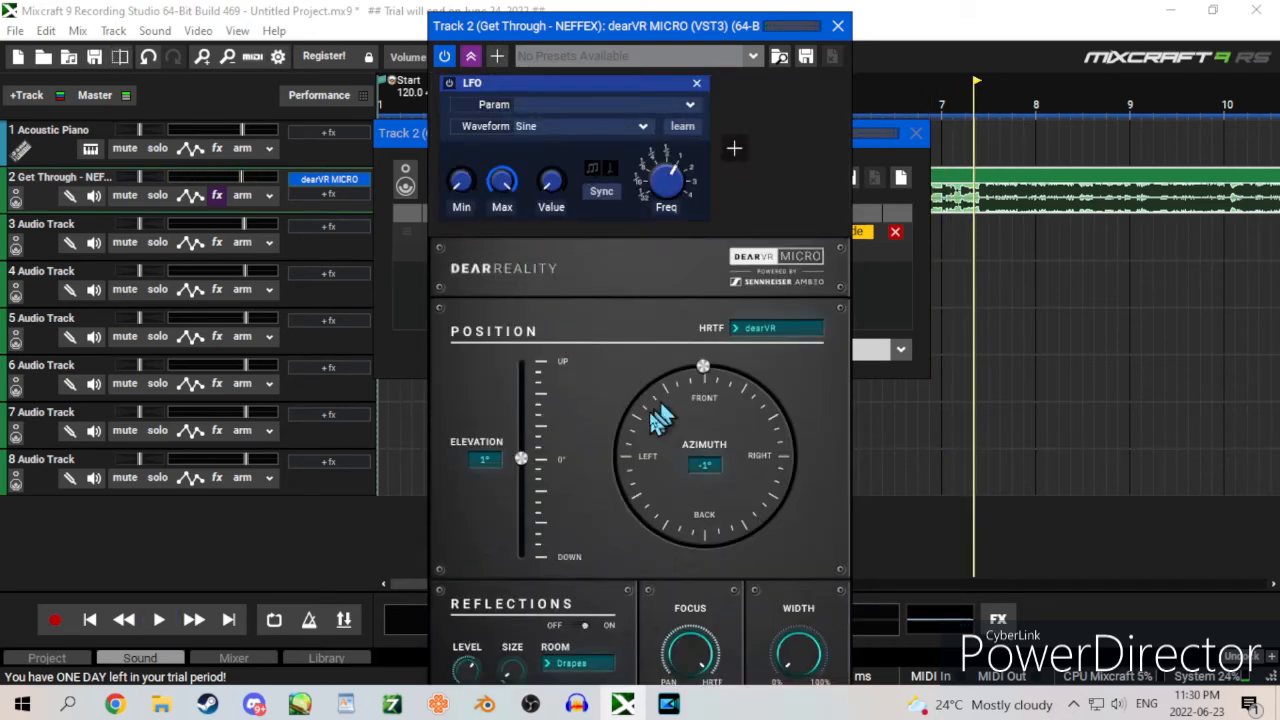
click(682, 105)
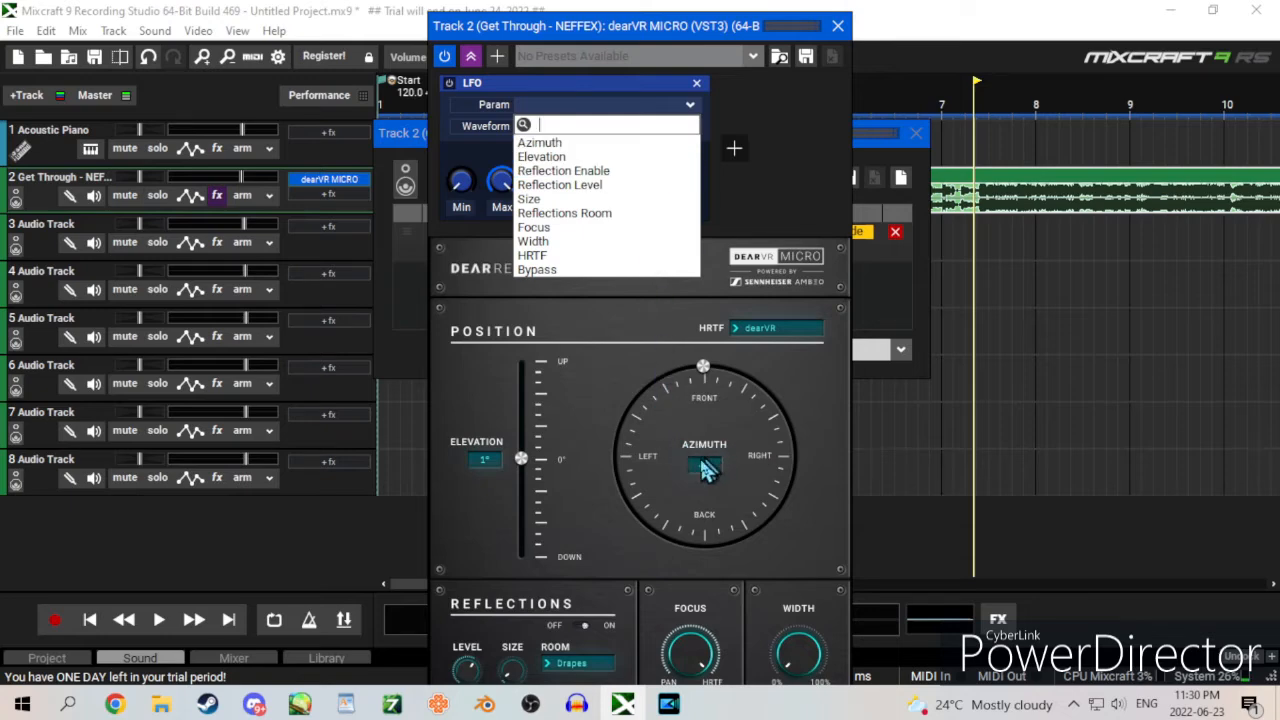
click(545, 143)
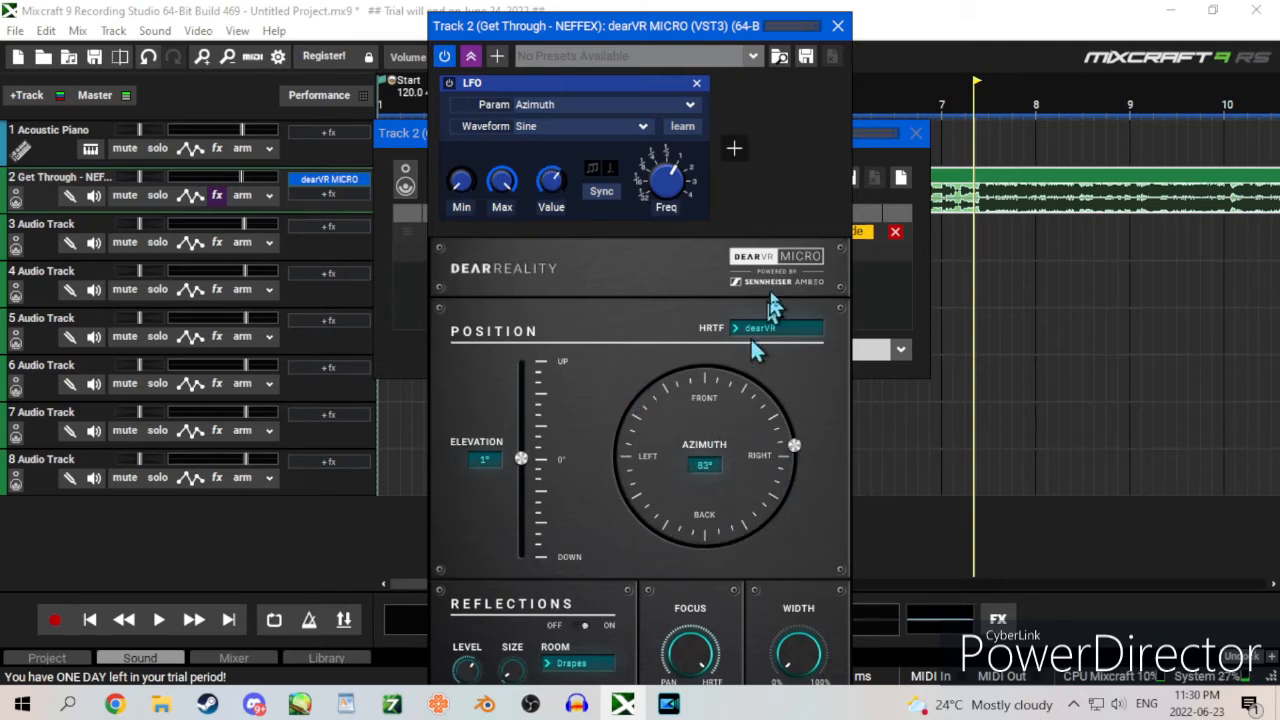
Step: Try the Ramp and Sawtooth waveforms on the azimuth LFO, settling on Ramp
click(643, 127)
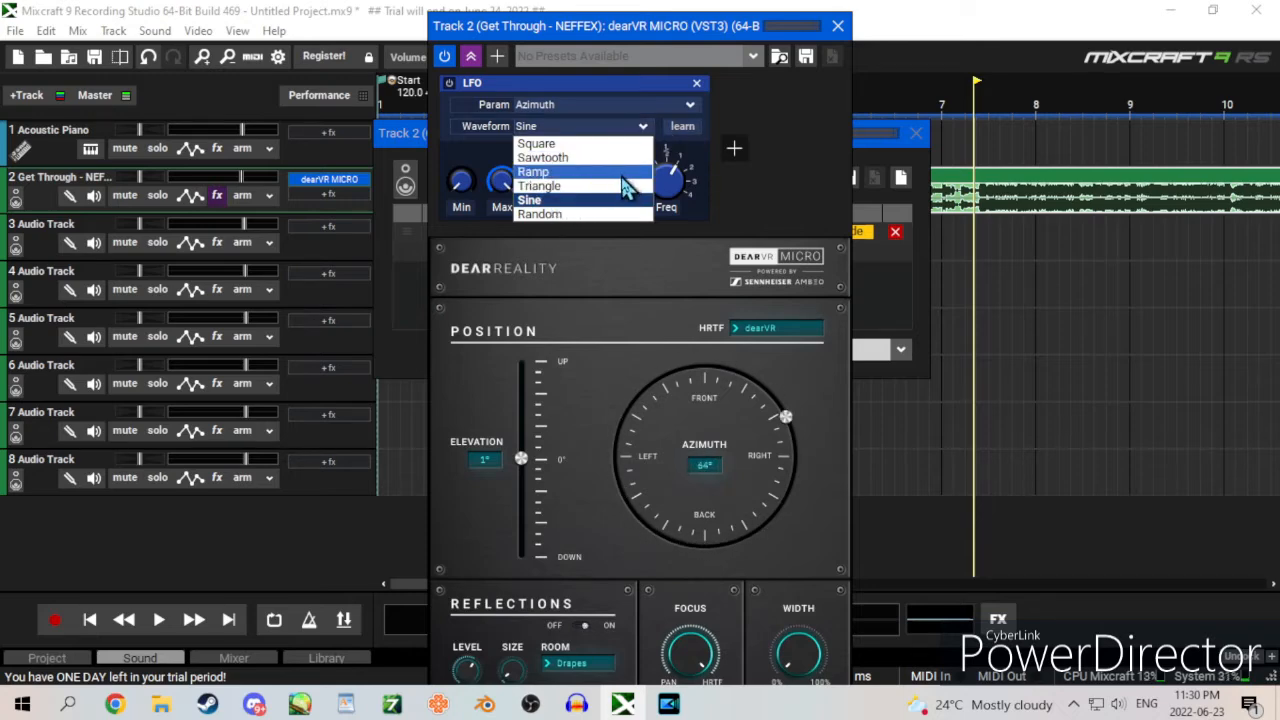
click(568, 172)
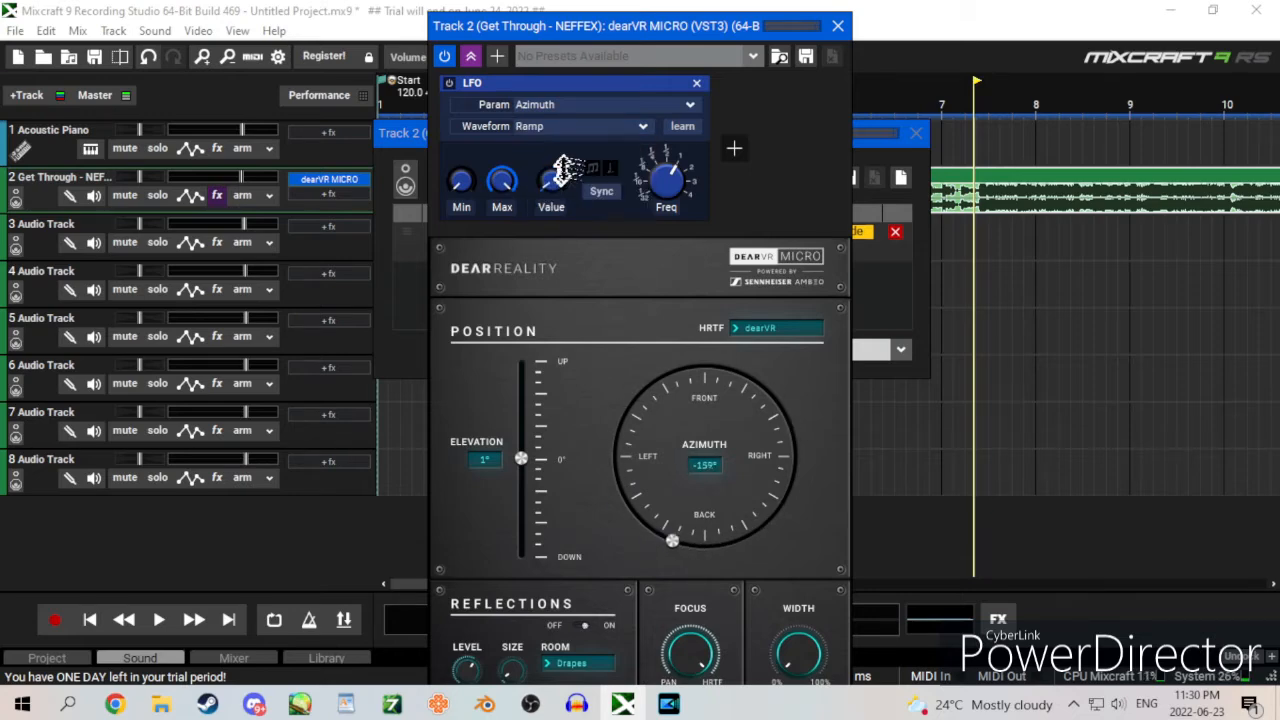
click(590, 131)
click(572, 160)
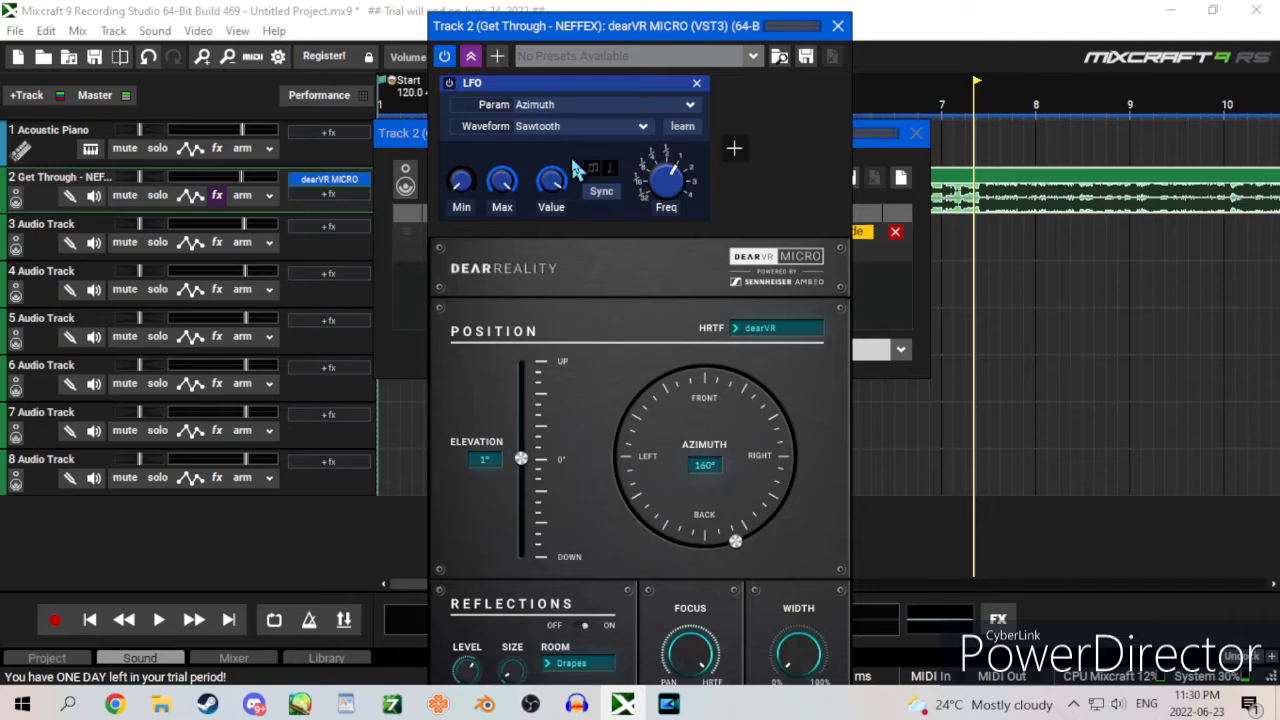
click(588, 128)
click(540, 172)
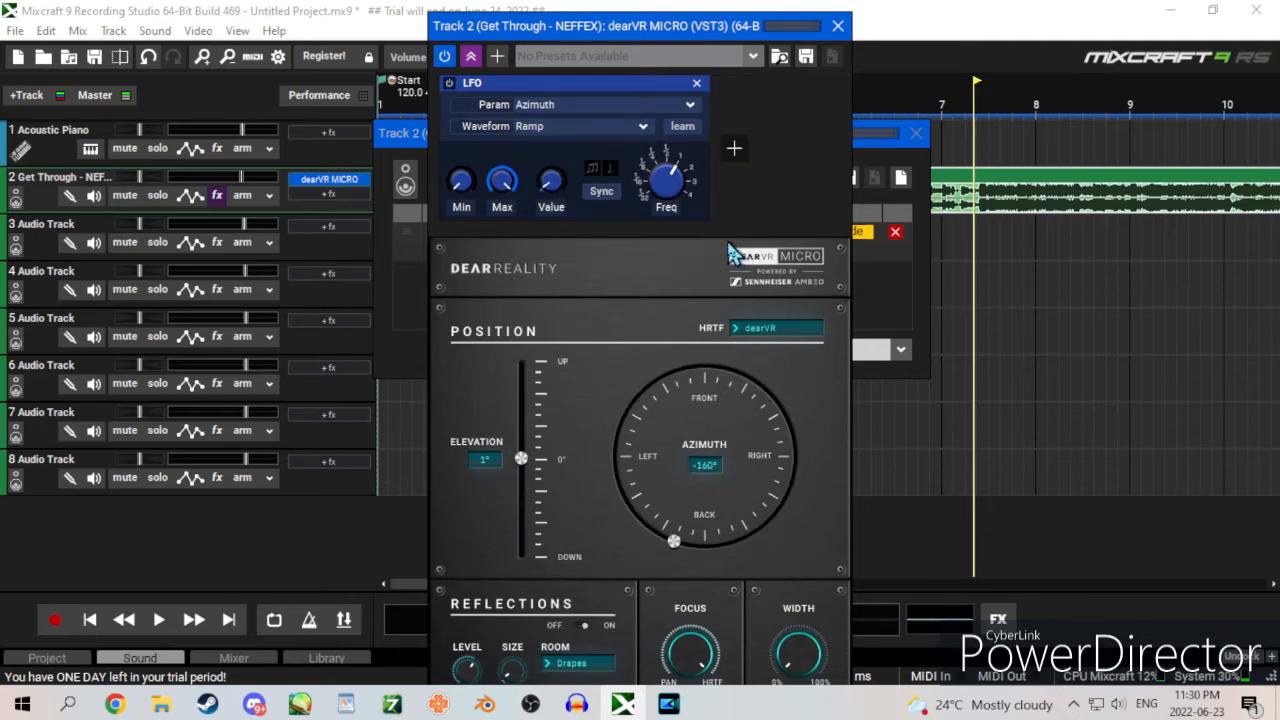
Step: Turn off tempo sync for the azimuth LFO, slow down its frequency, and collapse the controller area
mouse_move(670, 185)
mouse_down()
mouse_move(675, 150)
mouse_move(679, 205)
mouse_move(680, 170)
mouse_move(667, 200)
mouse_move(666, 180)
mouse_up()
click(603, 193)
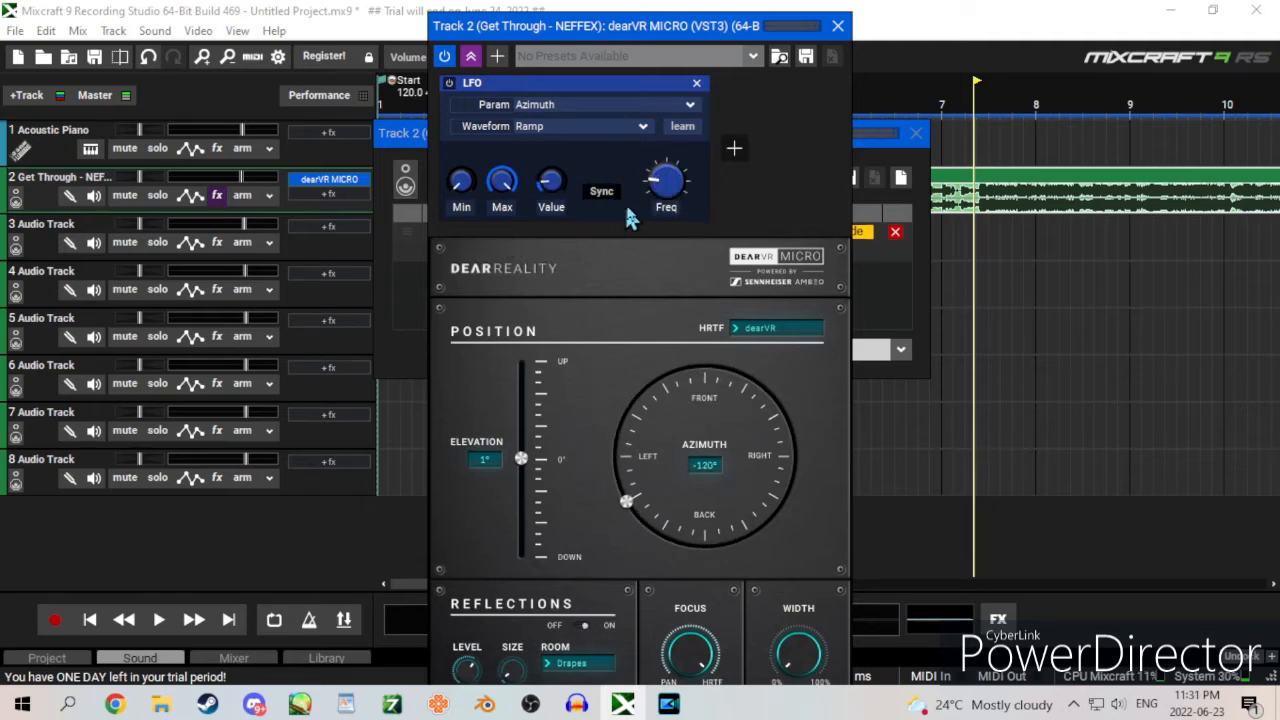
click(471, 57)
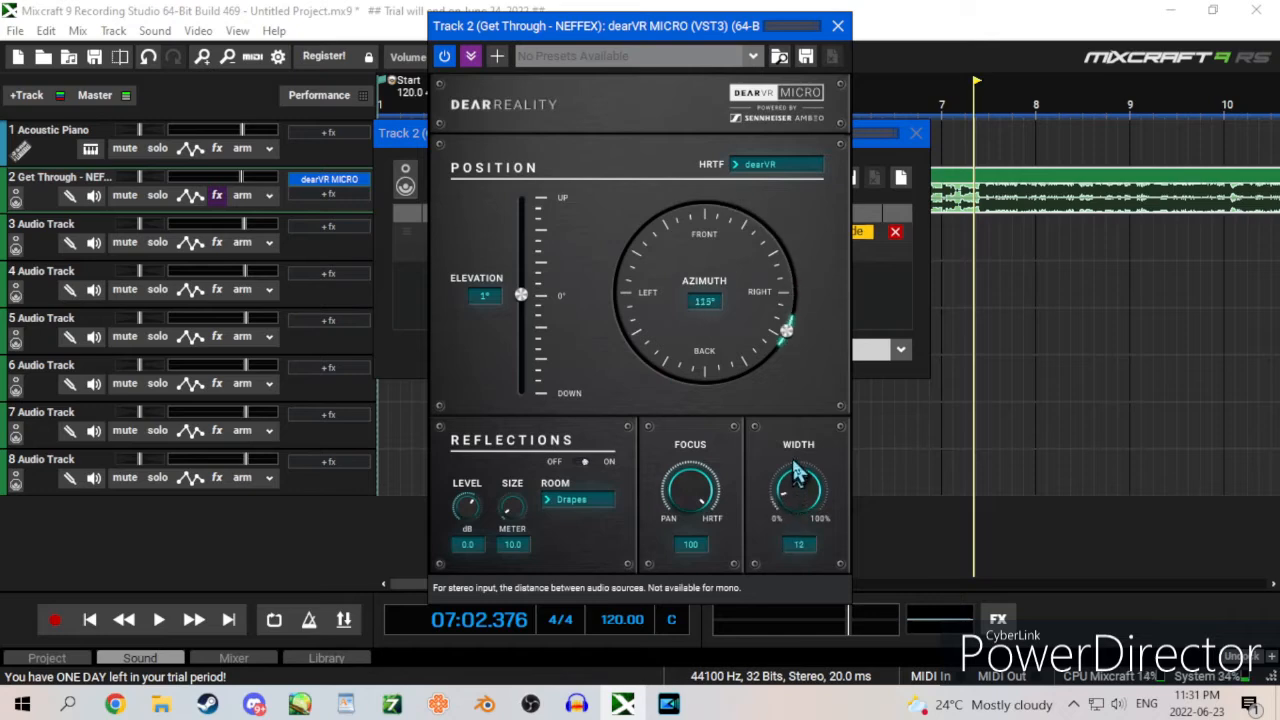
Step: Set the dearVR MICRO width to 34, and try the focus down at 2 before returning it to 100
drag(800, 445, 782, 420)
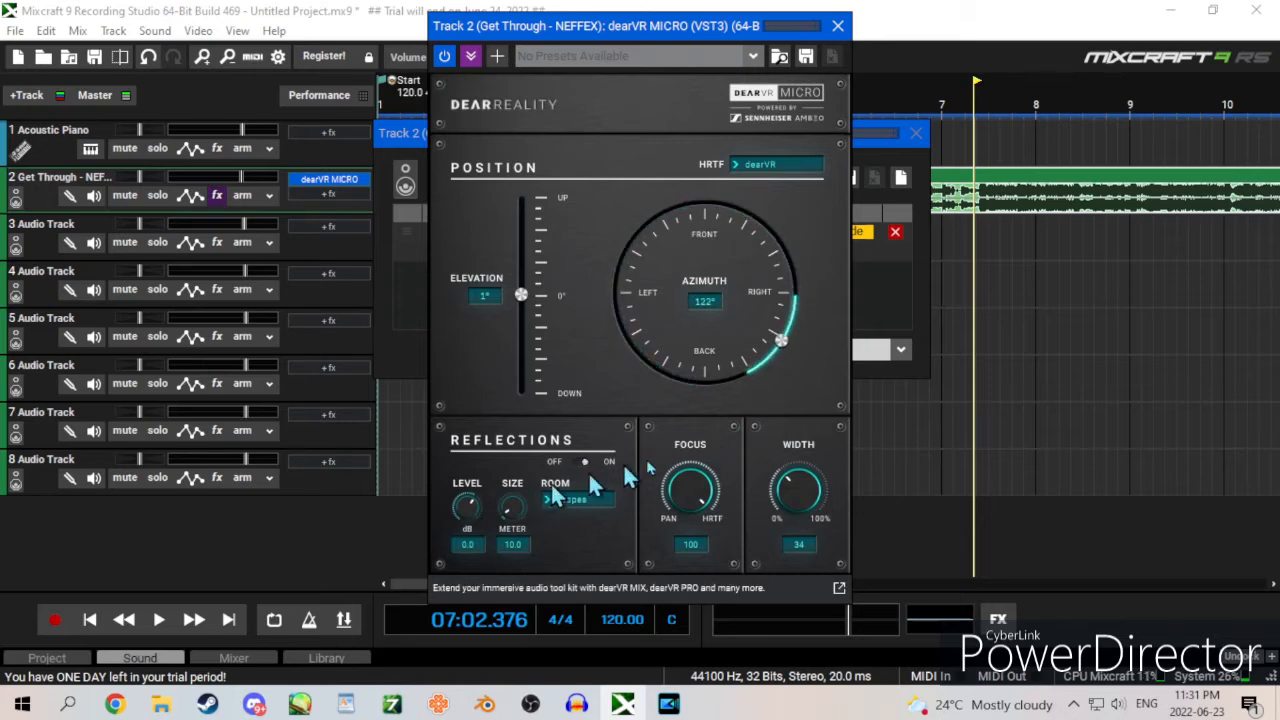
drag(688, 500, 685, 704)
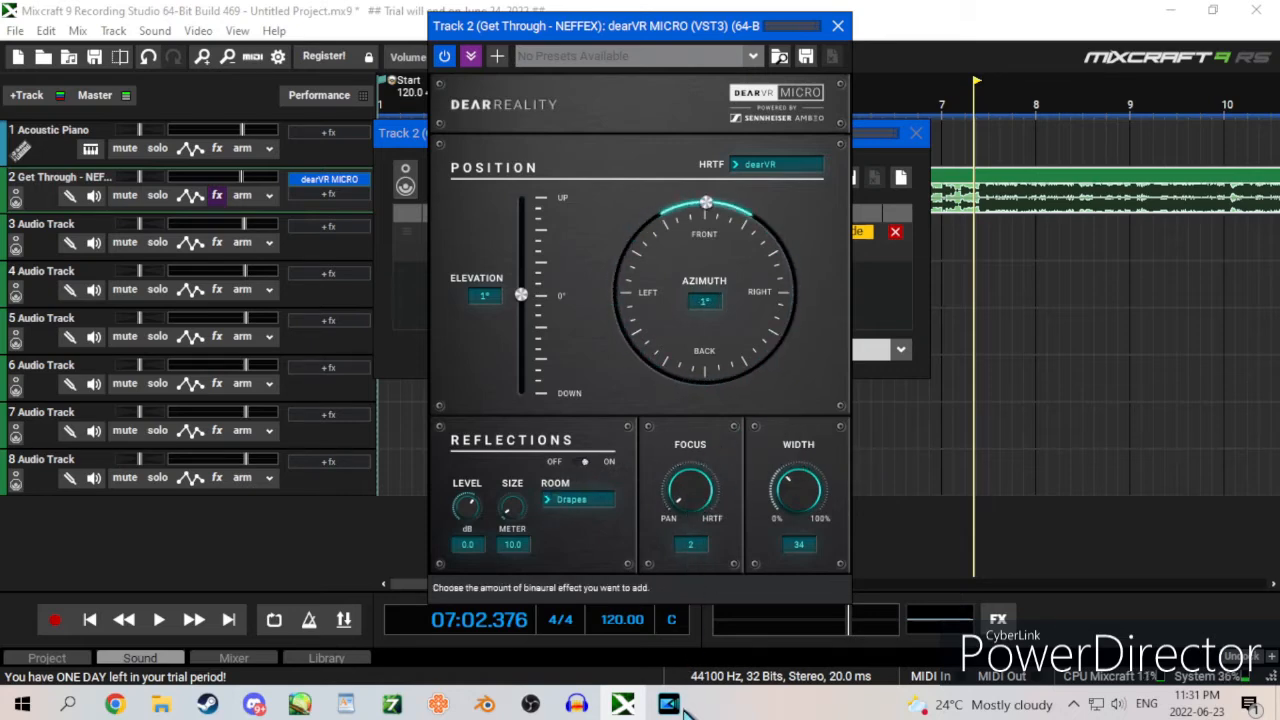
drag(685, 704, 700, 503)
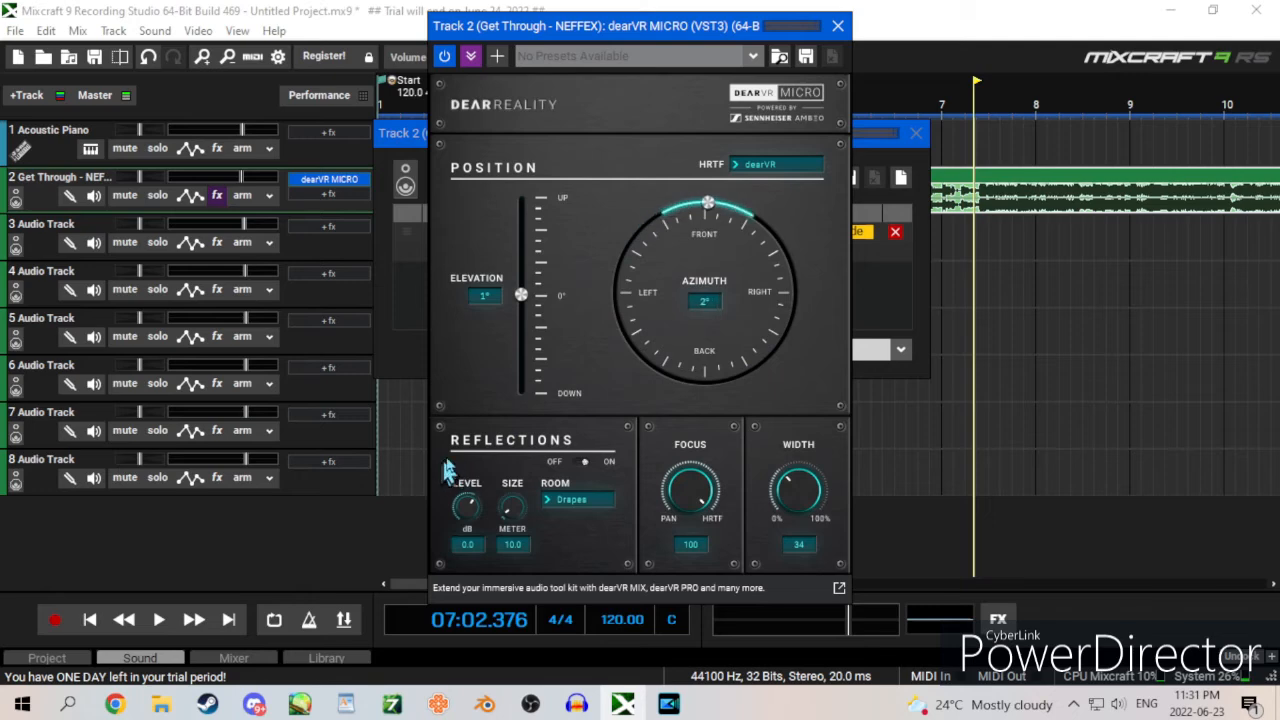
Step: Look through the reflection room types, keep Drapes, and switch reflections off
click(582, 460)
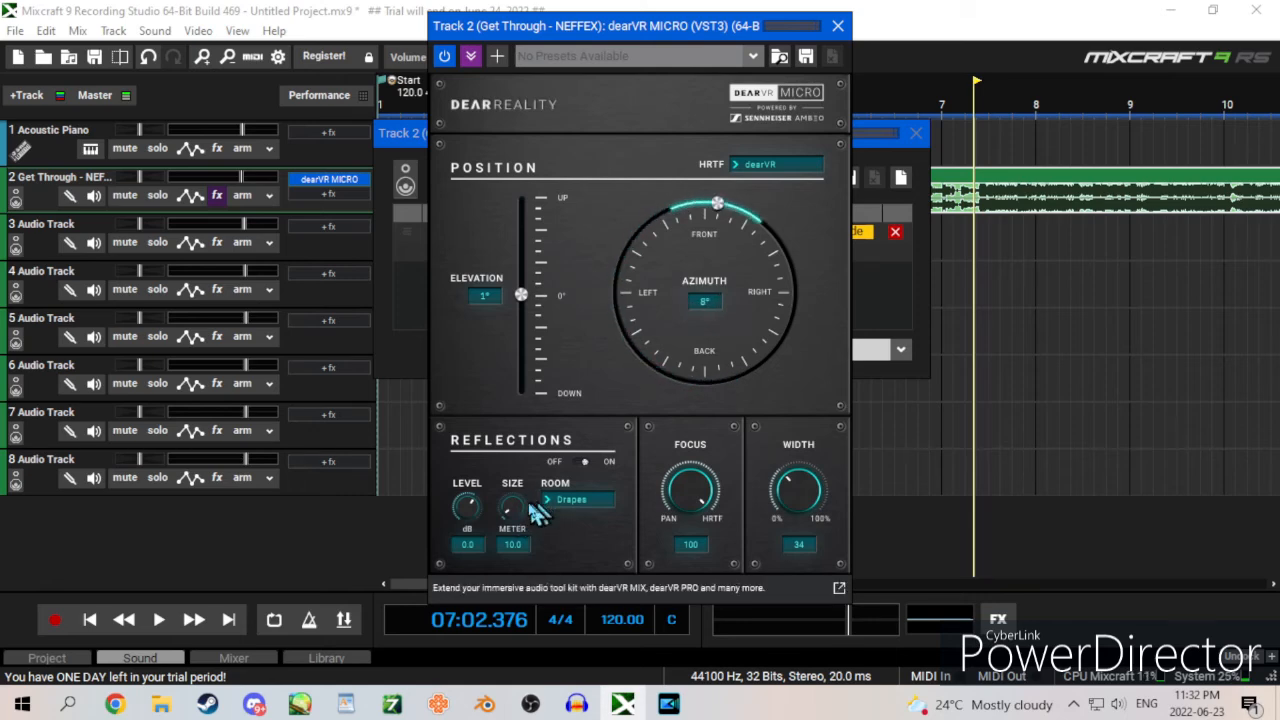
click(591, 506)
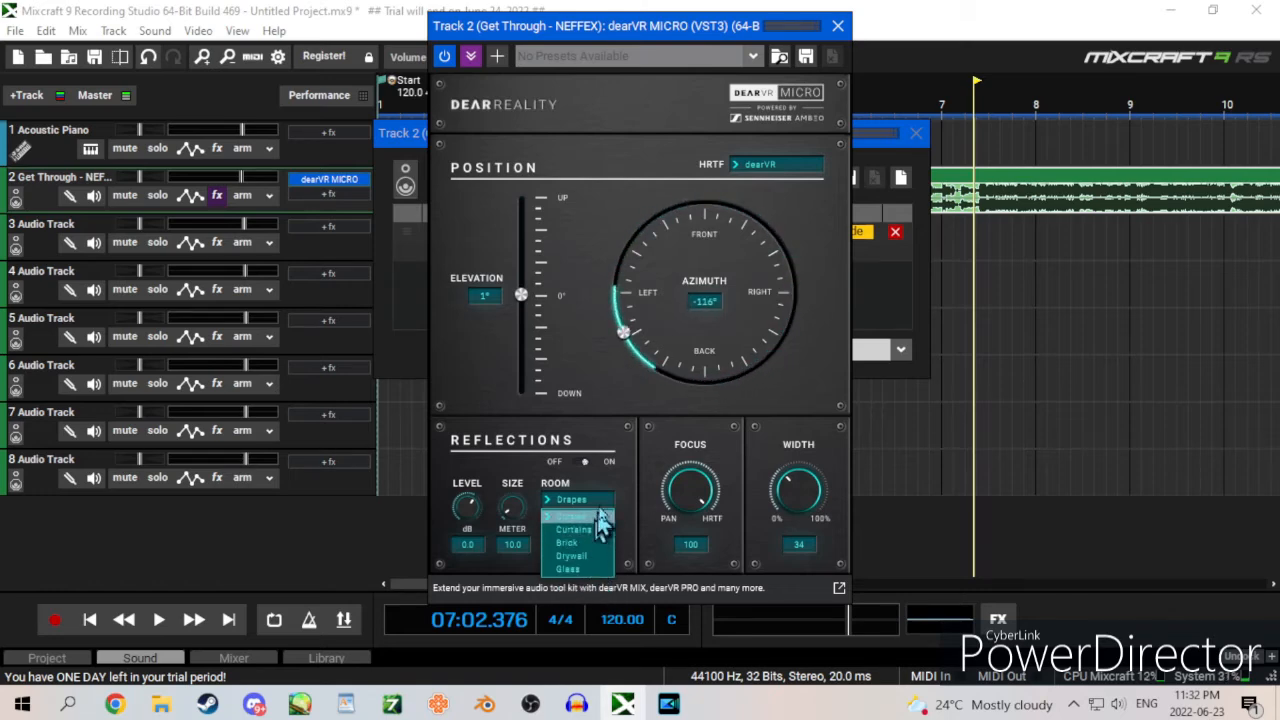
click(622, 478)
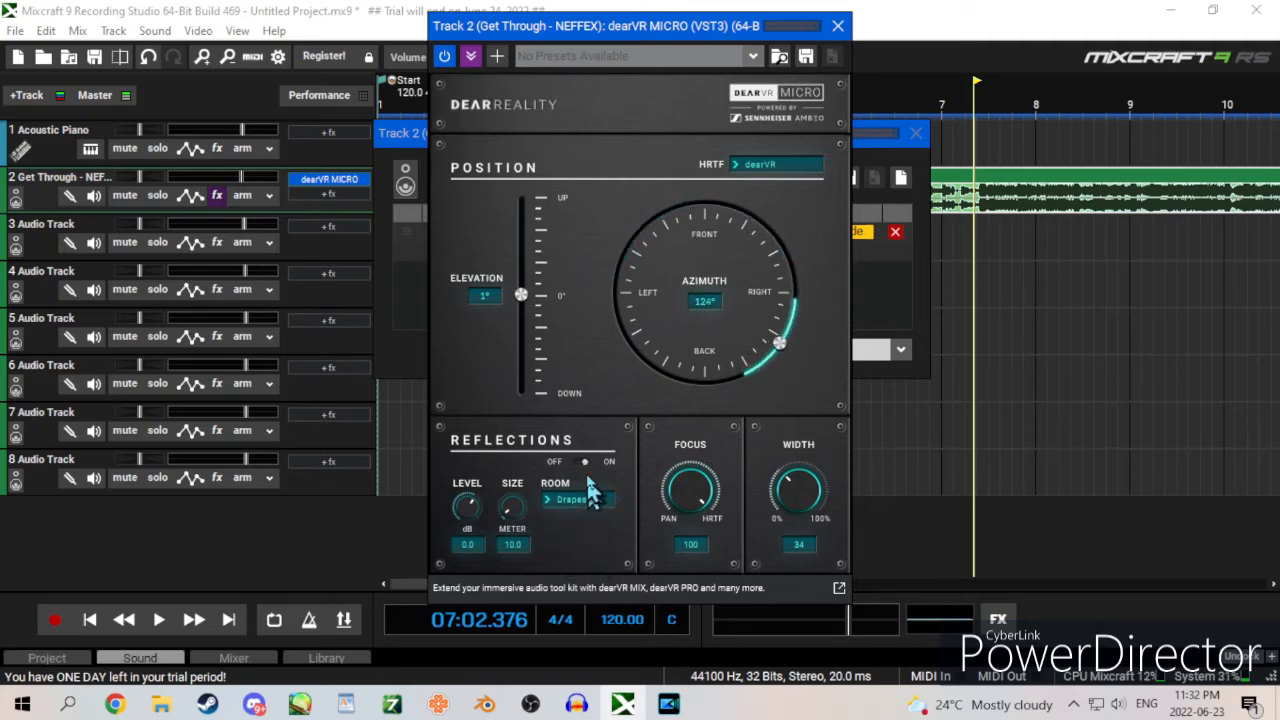
click(584, 462)
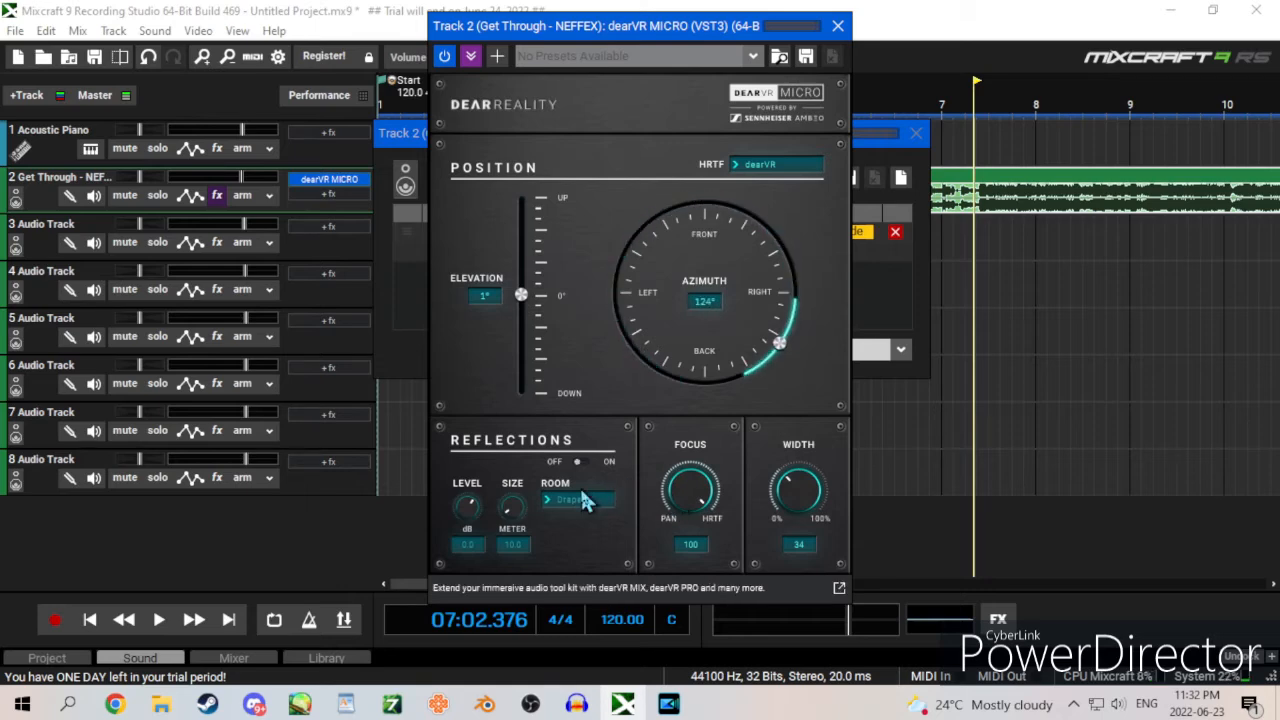
Step: Move the dearVR MICRO window aside and browse the effects available for track 2
drag(662, 25, 999, 189)
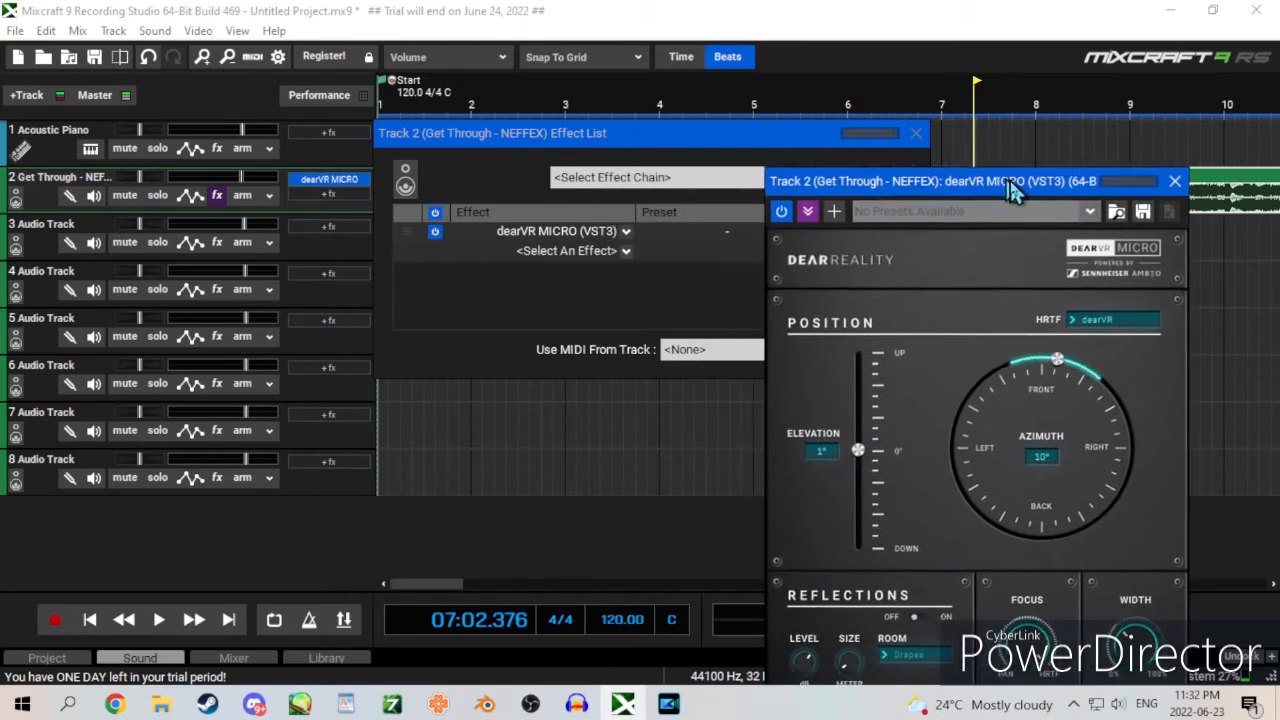
click(627, 252)
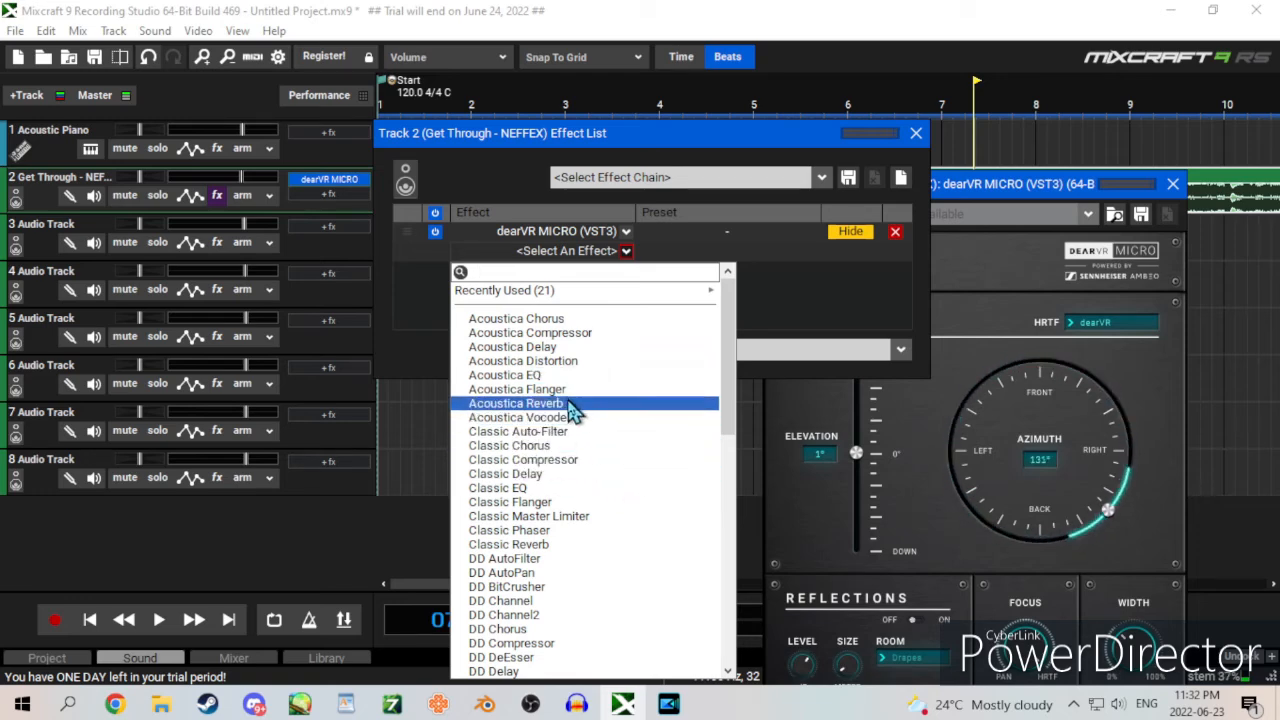
scroll(733, 460, down, 5)
drag(733, 460, 714, 651)
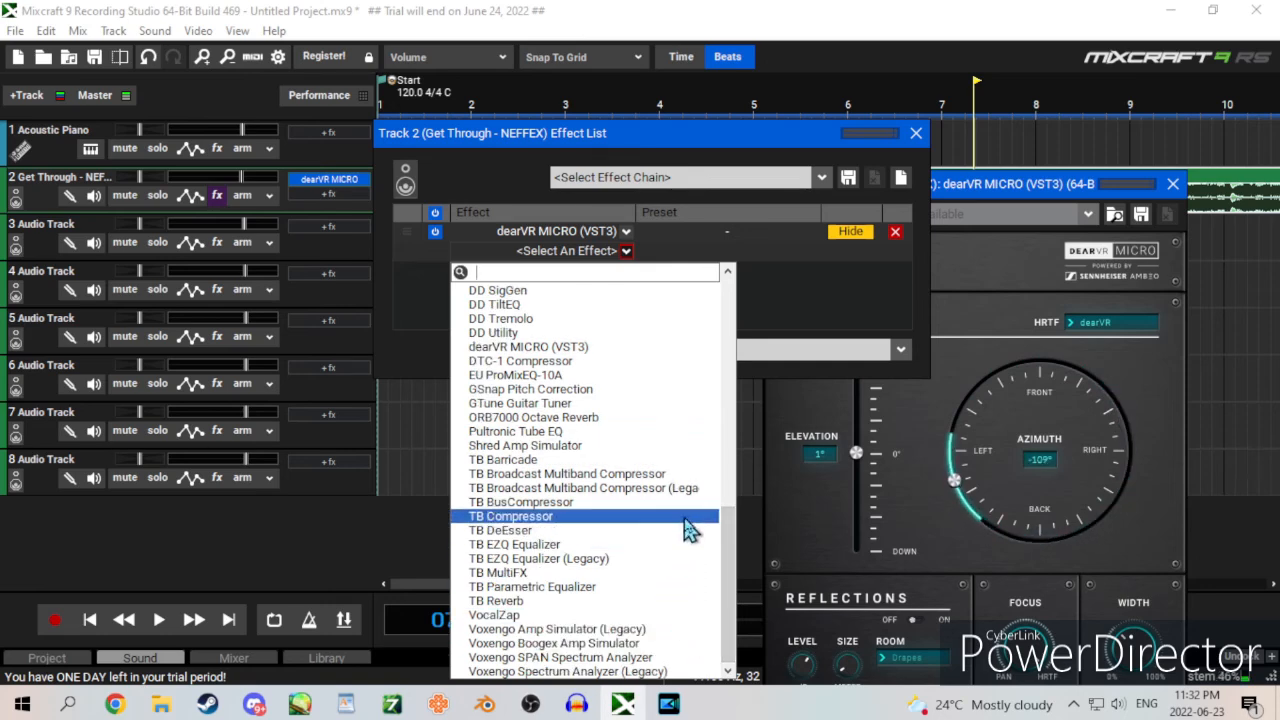
click(804, 322)
Step: During playback, sweep the dearVR MICRO elevation between 90° and -90°, return it to about -1°, and stop
click(995, 213)
drag(995, 213, 735, 75)
mouse_move(600, 320)
mouse_down()
mouse_move(605, 280)
mouse_move(618, 358)
mouse_move(614, 336)
mouse_up()
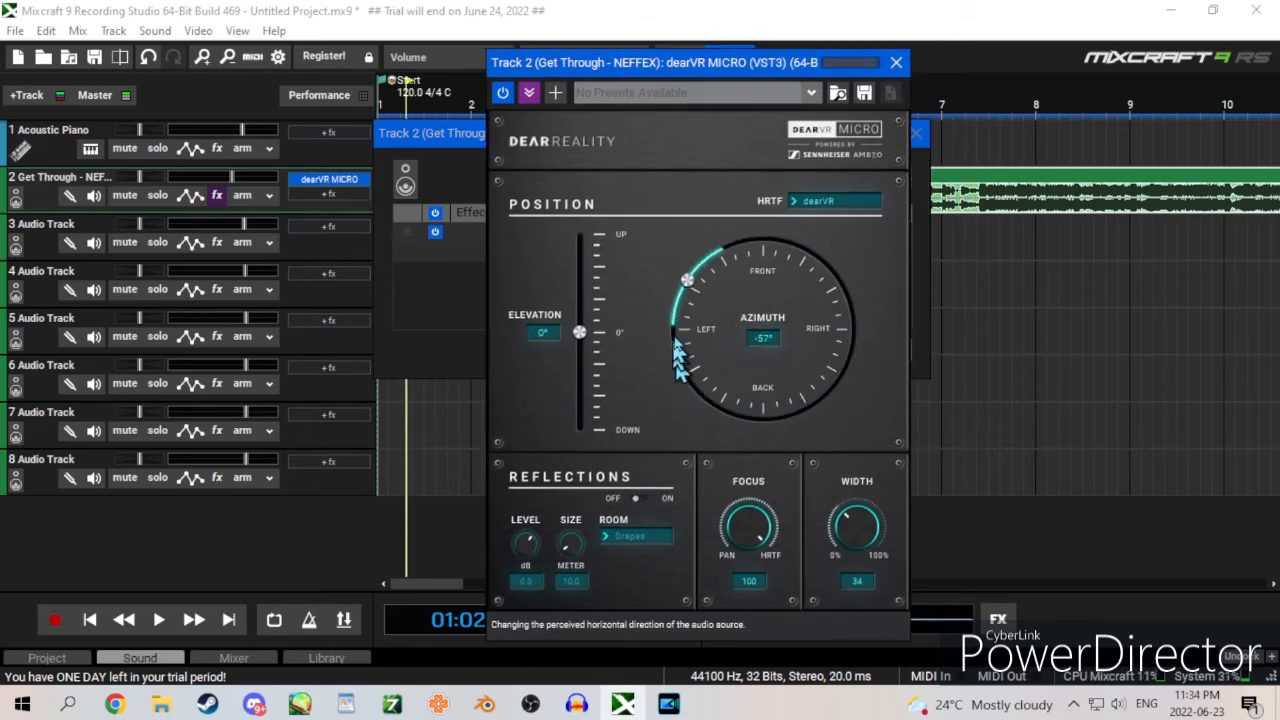
key(space)
drag(582, 334, 600, 243)
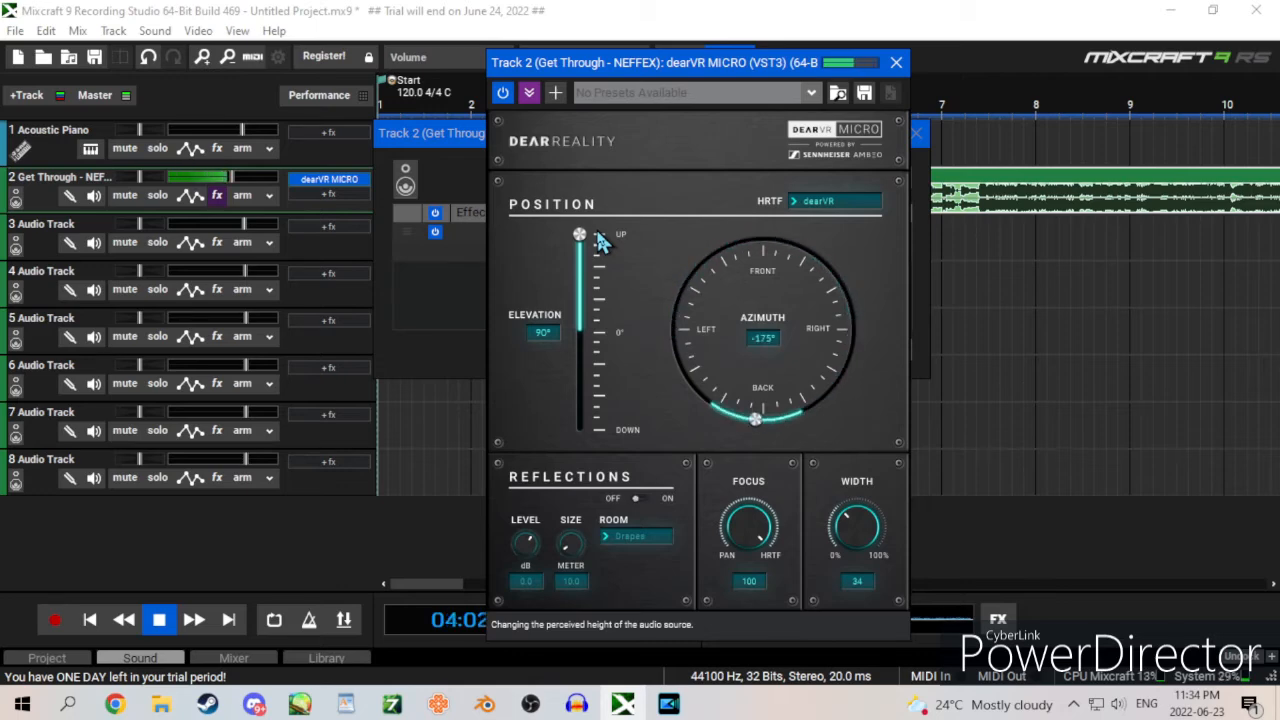
drag(600, 243, 558, 462)
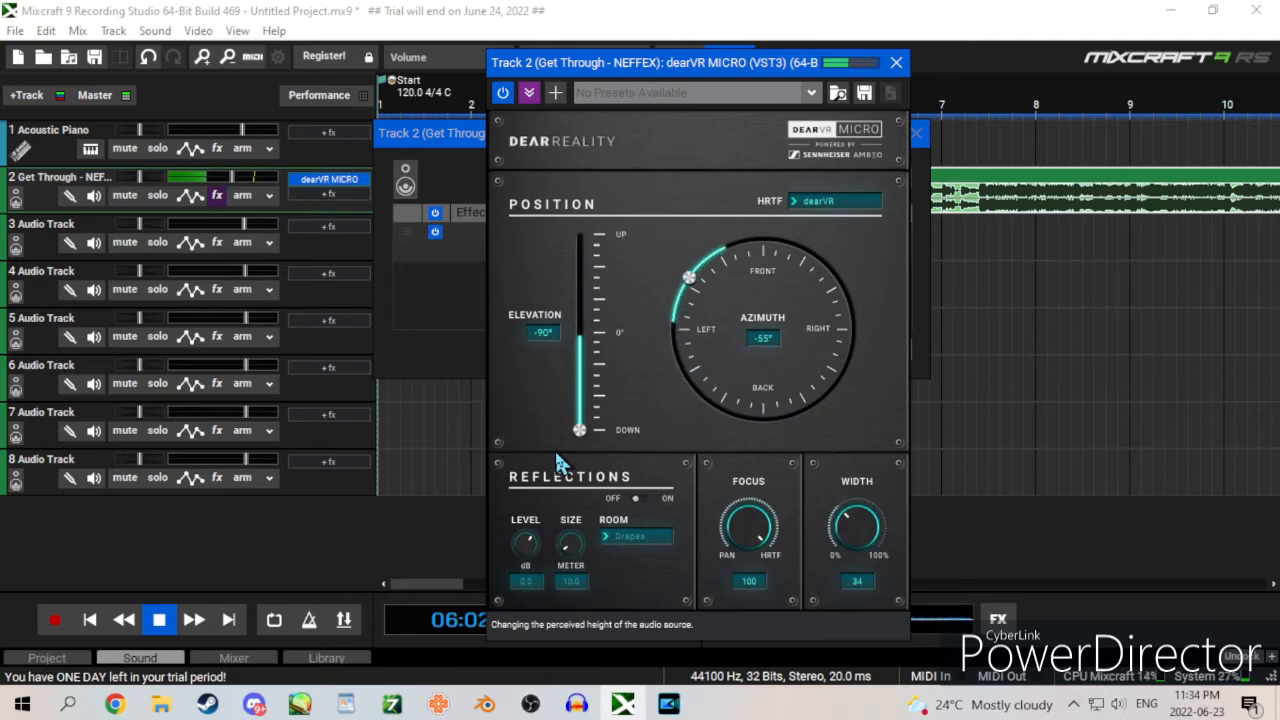
drag(579, 430, 610, 227)
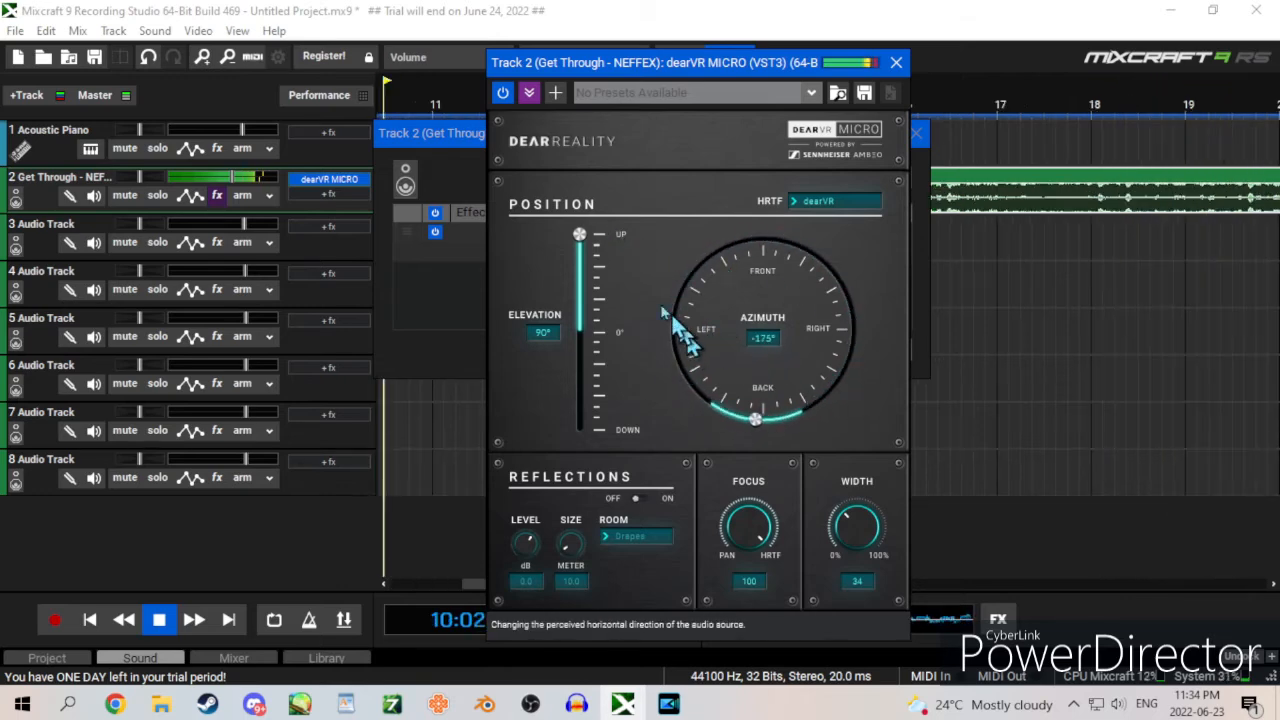
drag(583, 242, 601, 343)
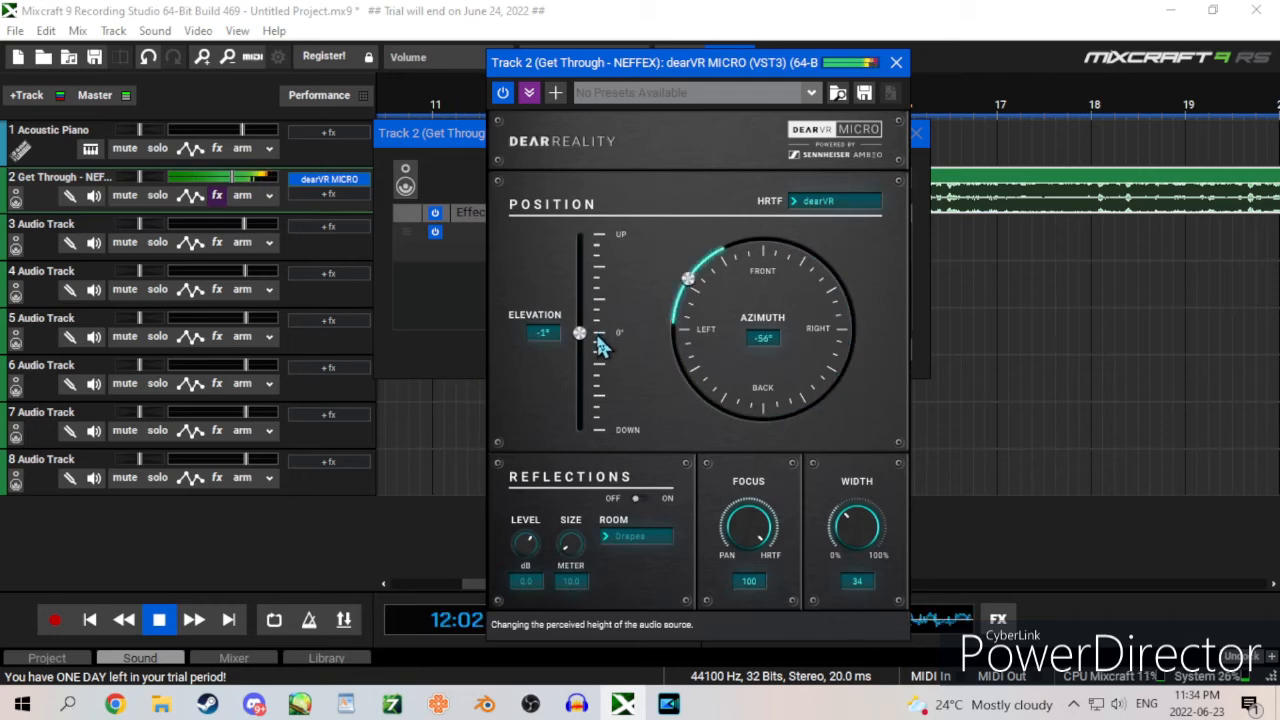
key(space)
Step: Add a second LFO controller to dearVR MICRO and assign it to the Elevation parameter
click(555, 92)
click(586, 145)
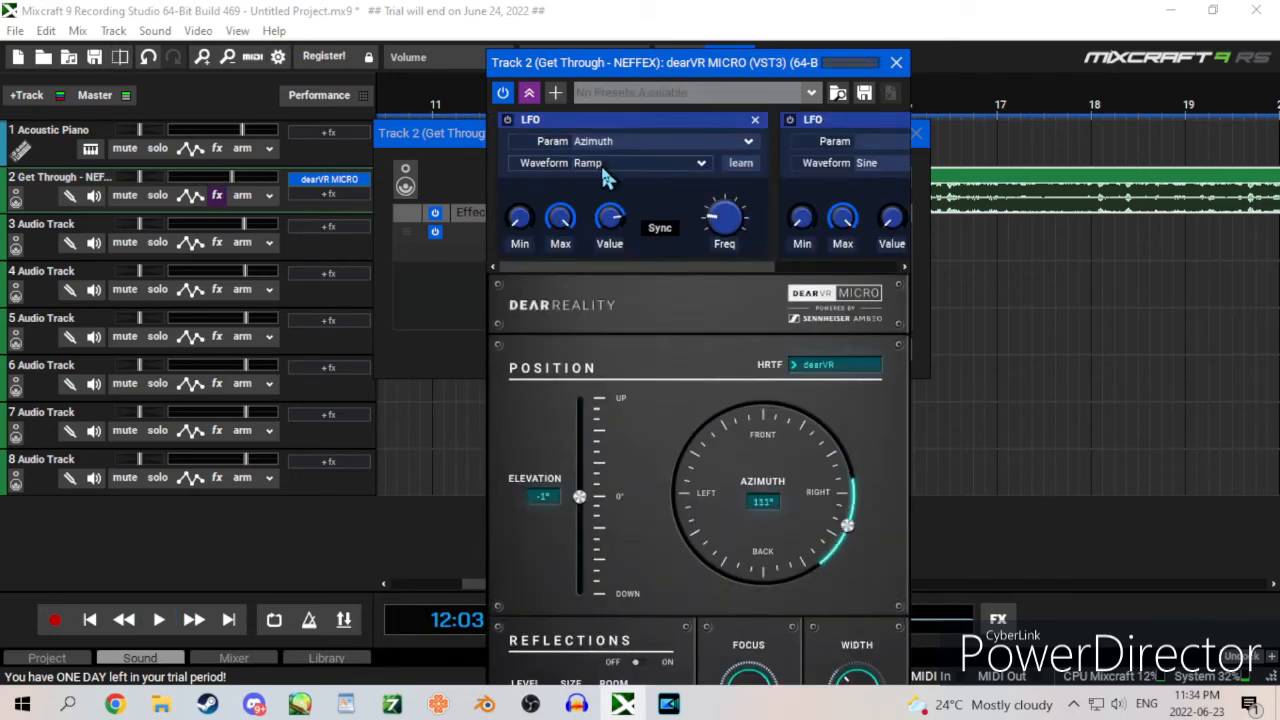
click(870, 141)
click(888, 179)
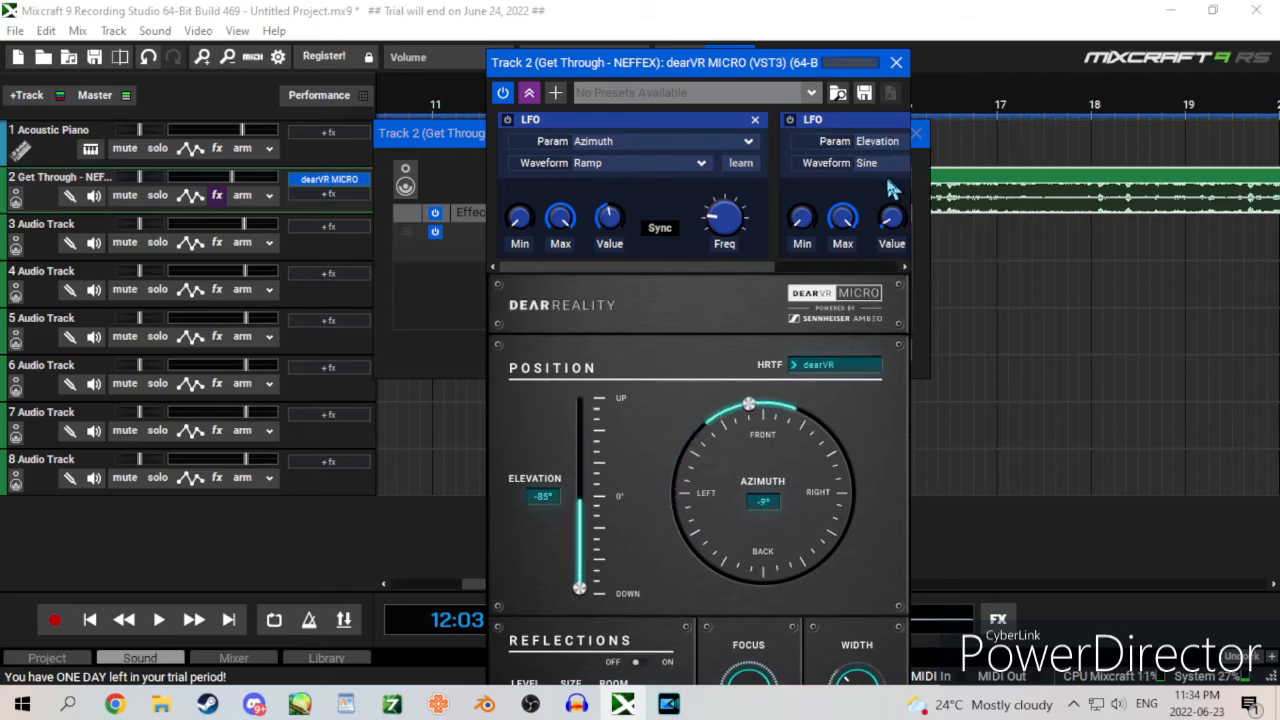
Step: Narrow the elevation LFO's range by lowering Max and raising Min, then turn off its sync and reduce its frequency
drag(742, 269, 864, 270)
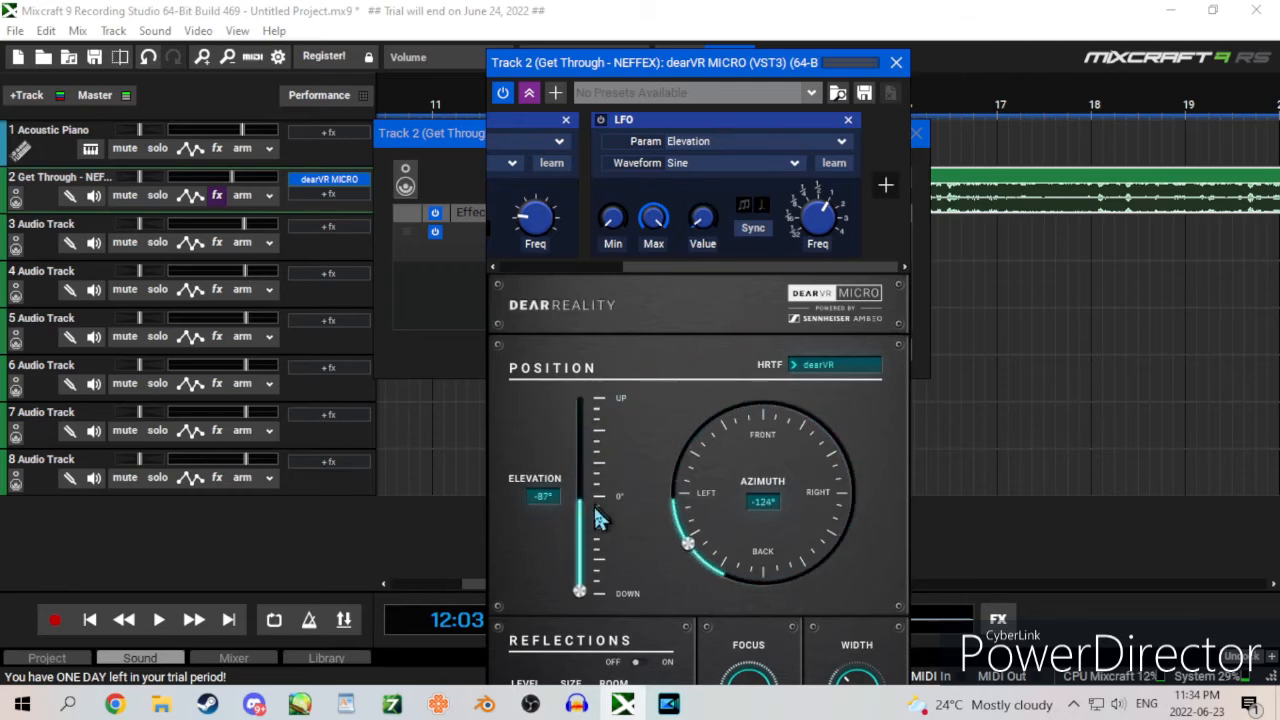
drag(650, 211, 652, 241)
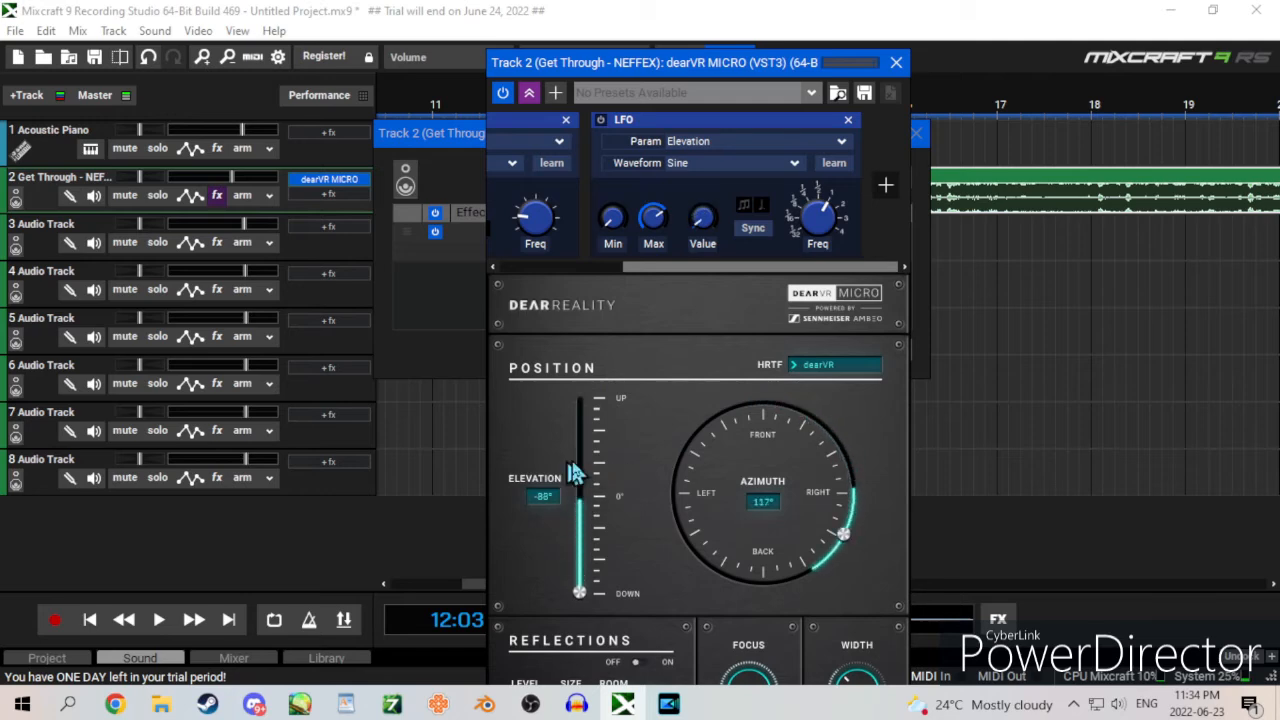
drag(612, 220, 616, 188)
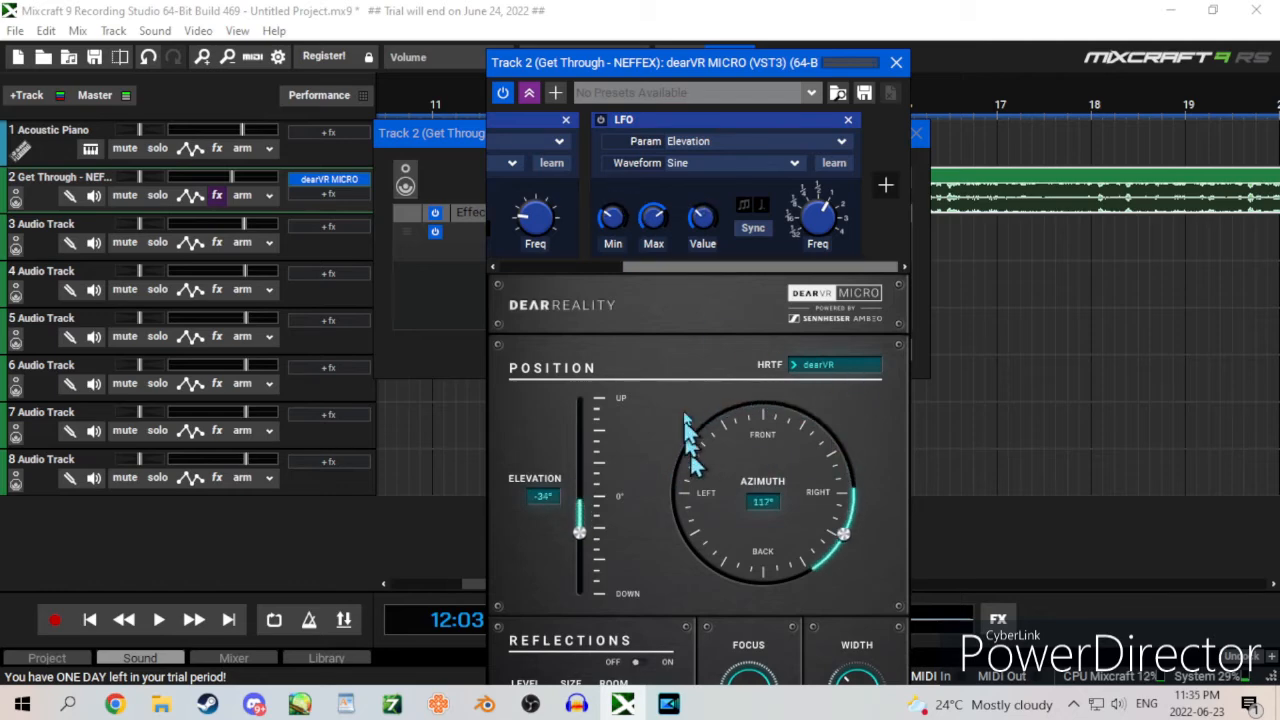
click(766, 231)
drag(814, 216, 815, 358)
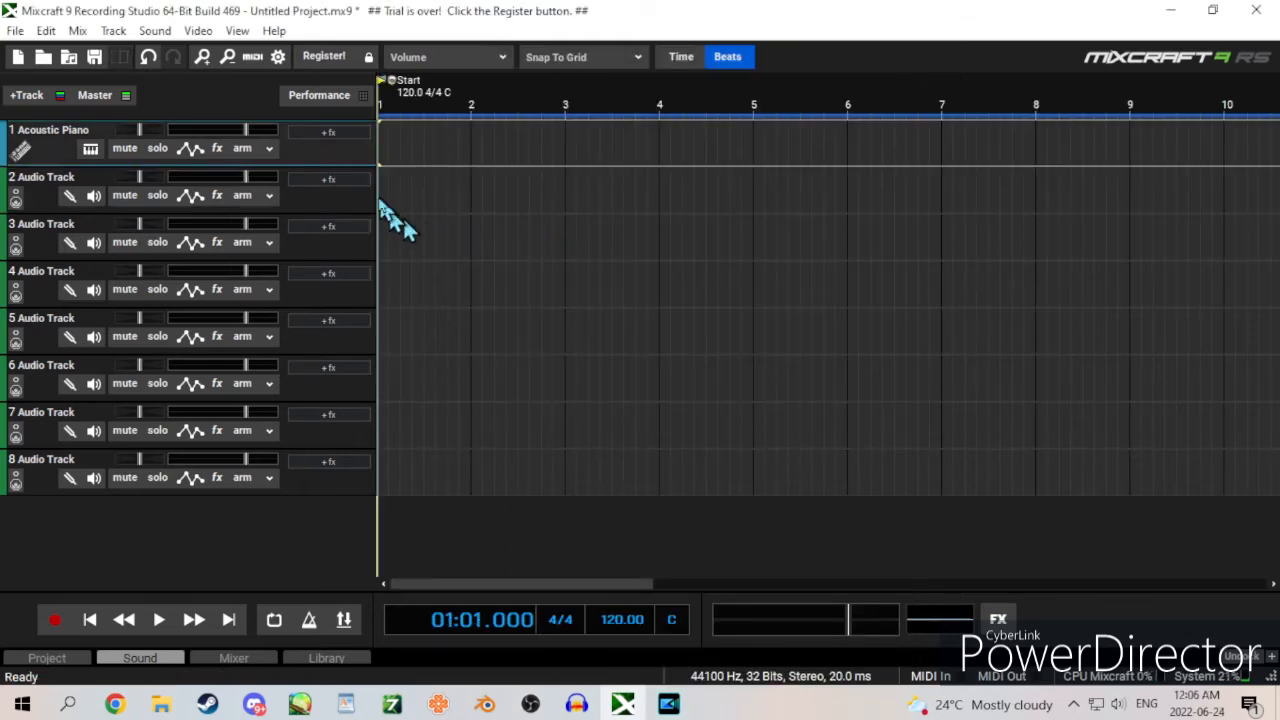
Step: In the empty project, insert the Get Through - NEFFEX audio at the start of track 2 and play it
double_click(388, 203)
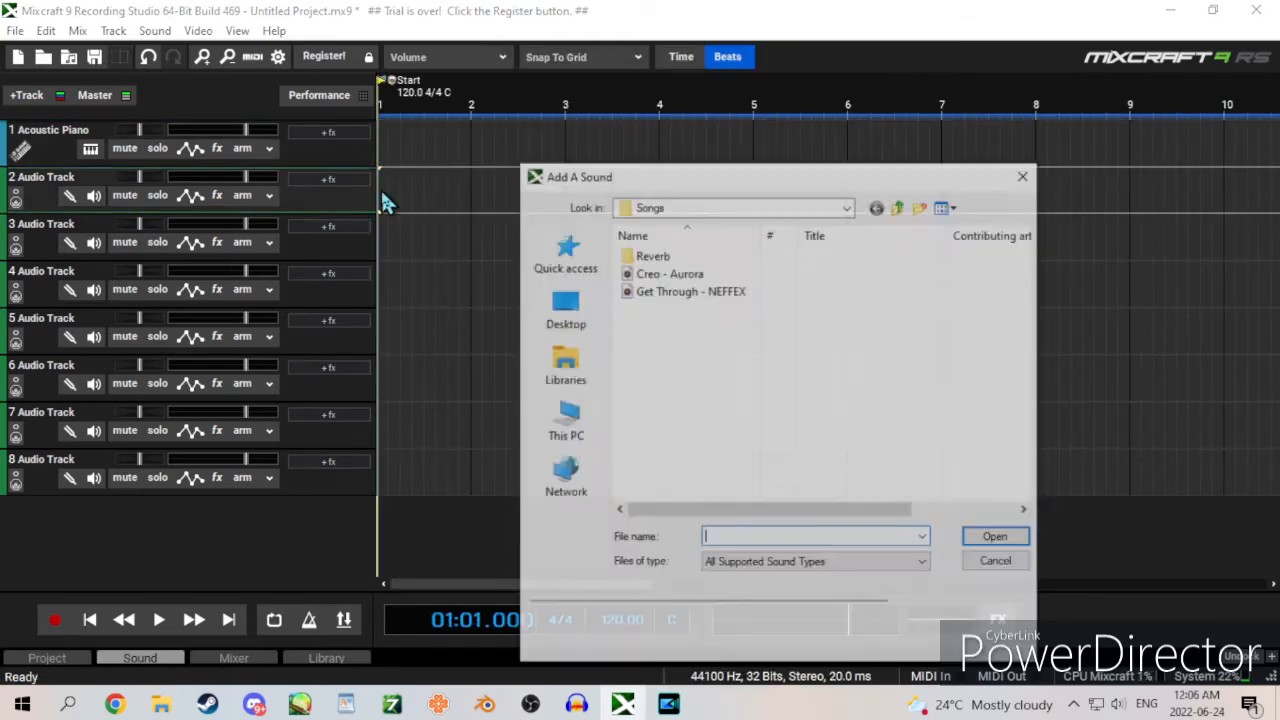
double_click(690, 288)
key(space)
Step: Add the Classic Reverb effect to track 2 and lower the track's volume to about -7.7 dB
click(218, 197)
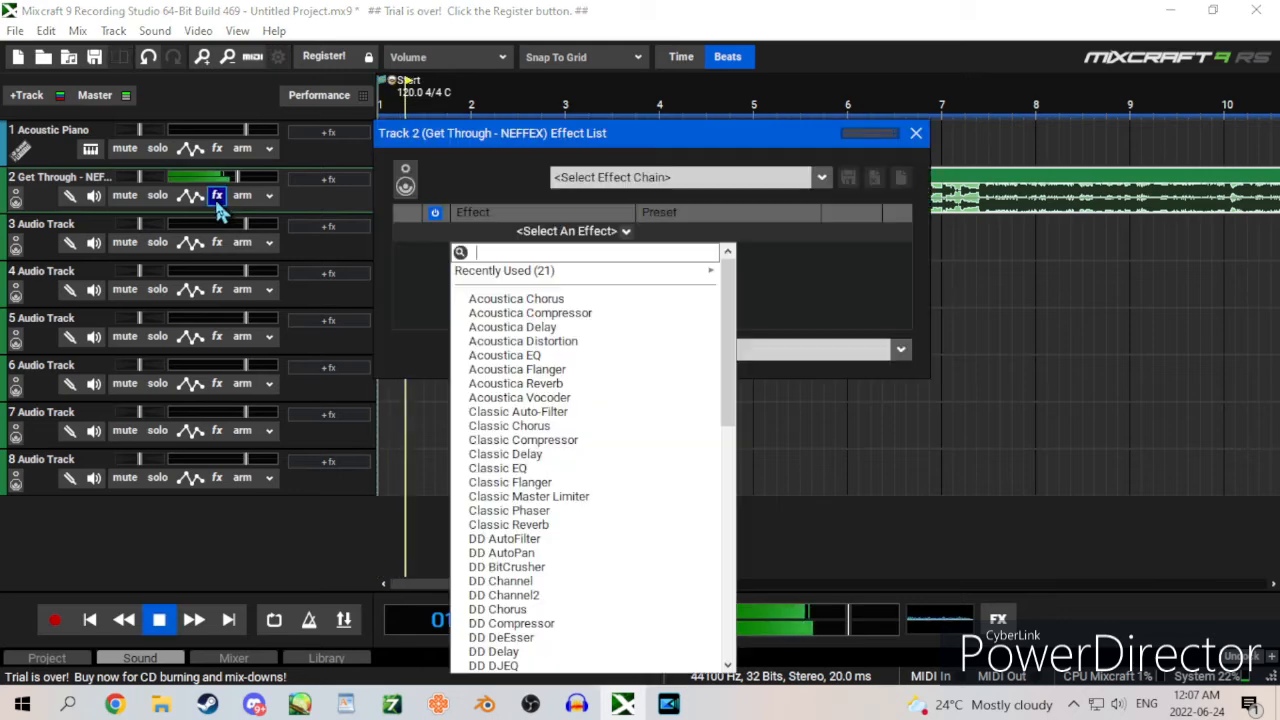
click(565, 527)
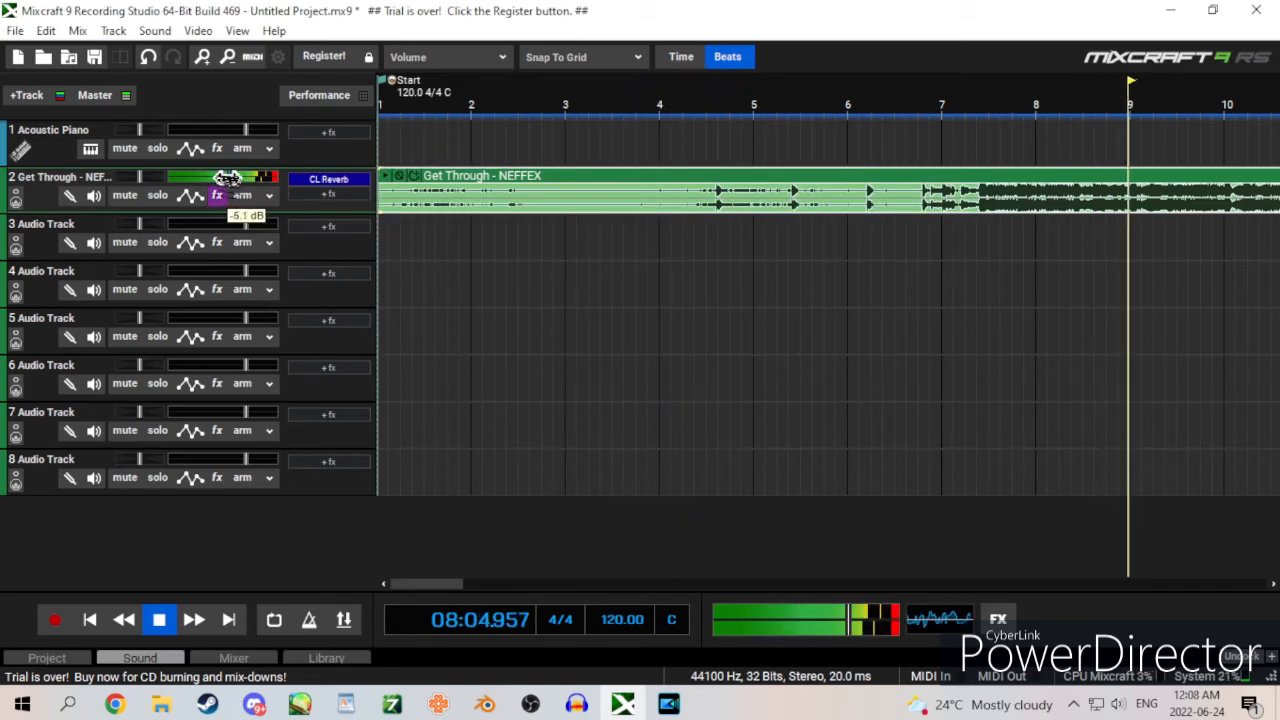
drag(228, 178, 214, 178)
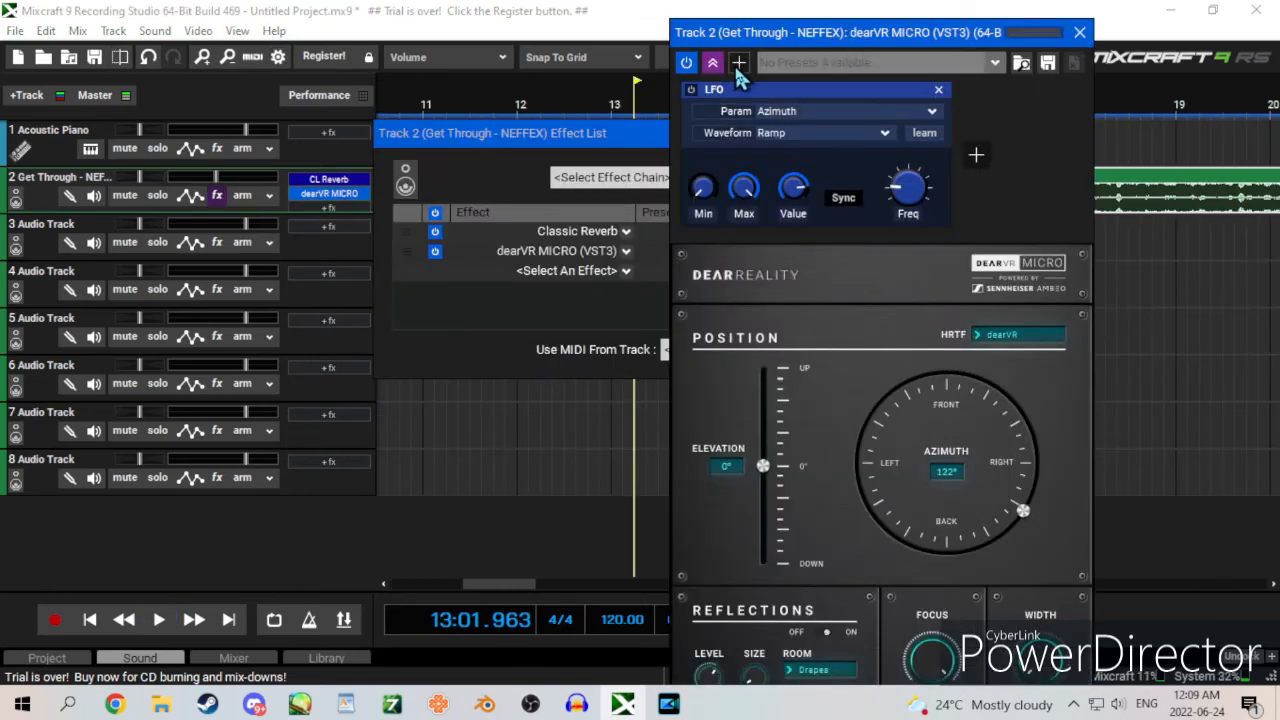
Step: Add a second LFO to track 2's dearVR MICRO effect and open its parameter choices
click(738, 63)
click(800, 120)
click(893, 111)
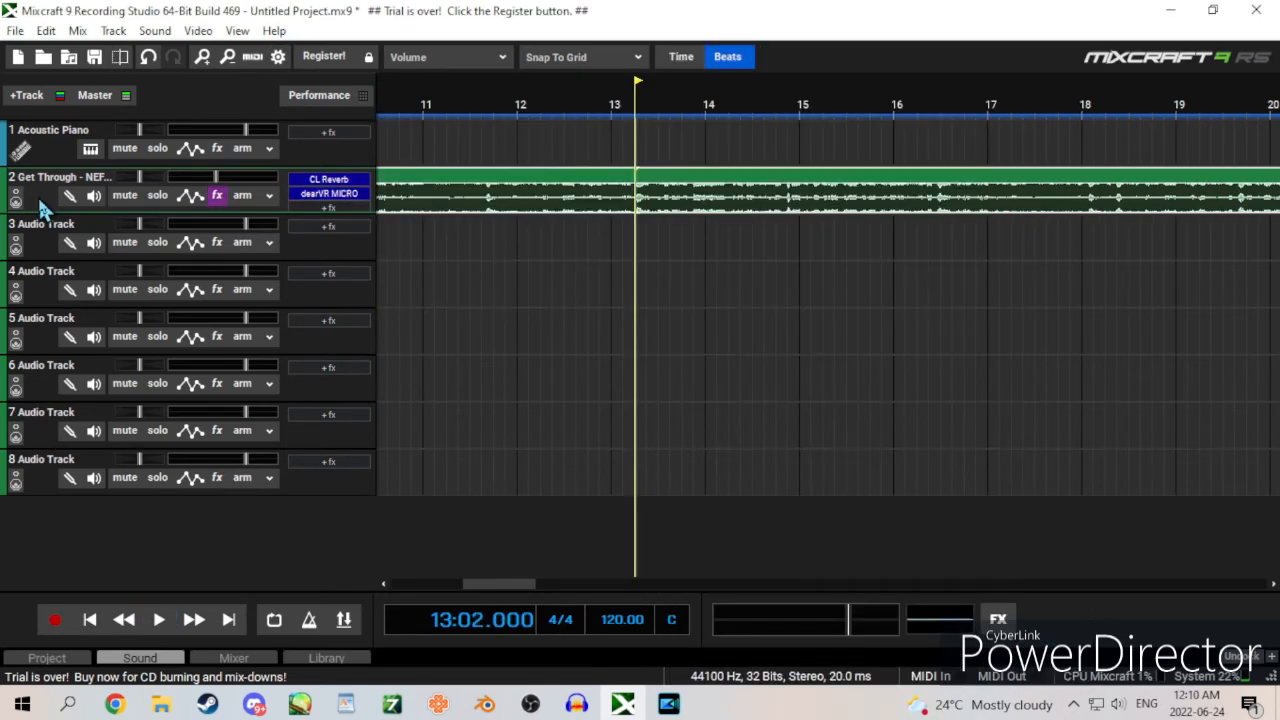
Step: Duplicate track 2 with its effects and remove the Classic Reverb from the copy on track 3
right_click(40, 200)
click(95, 560)
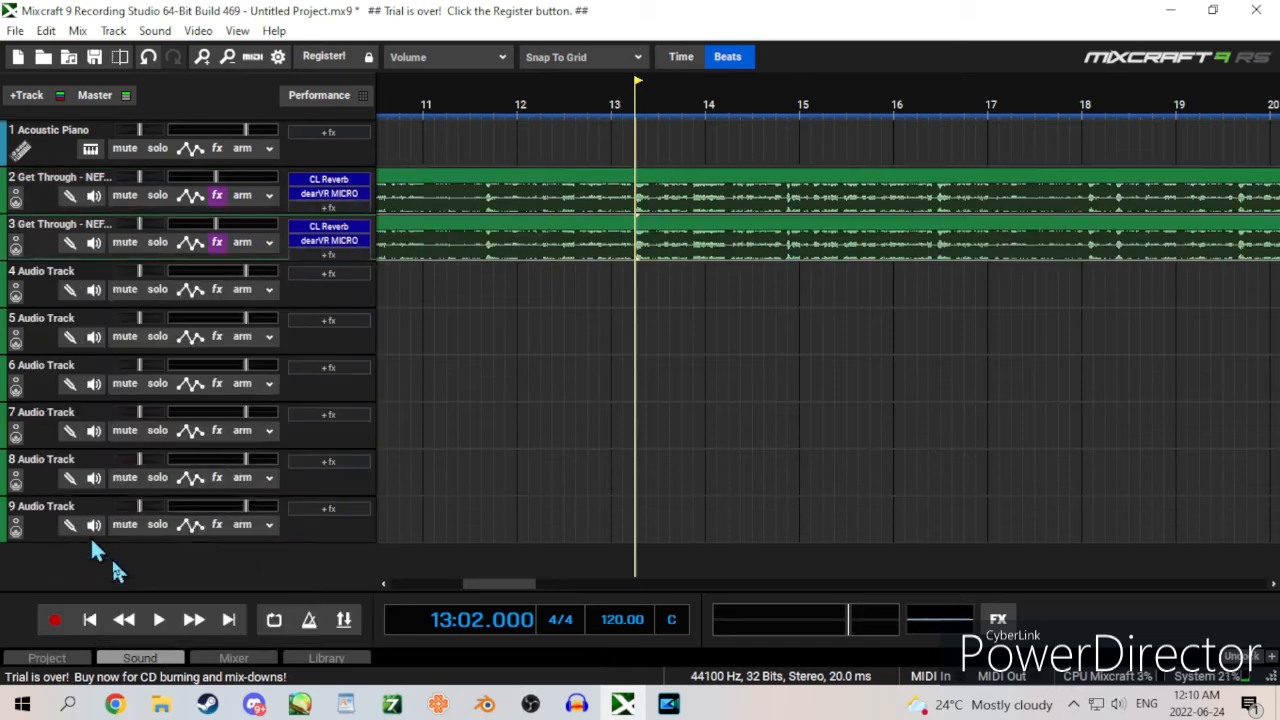
click(217, 243)
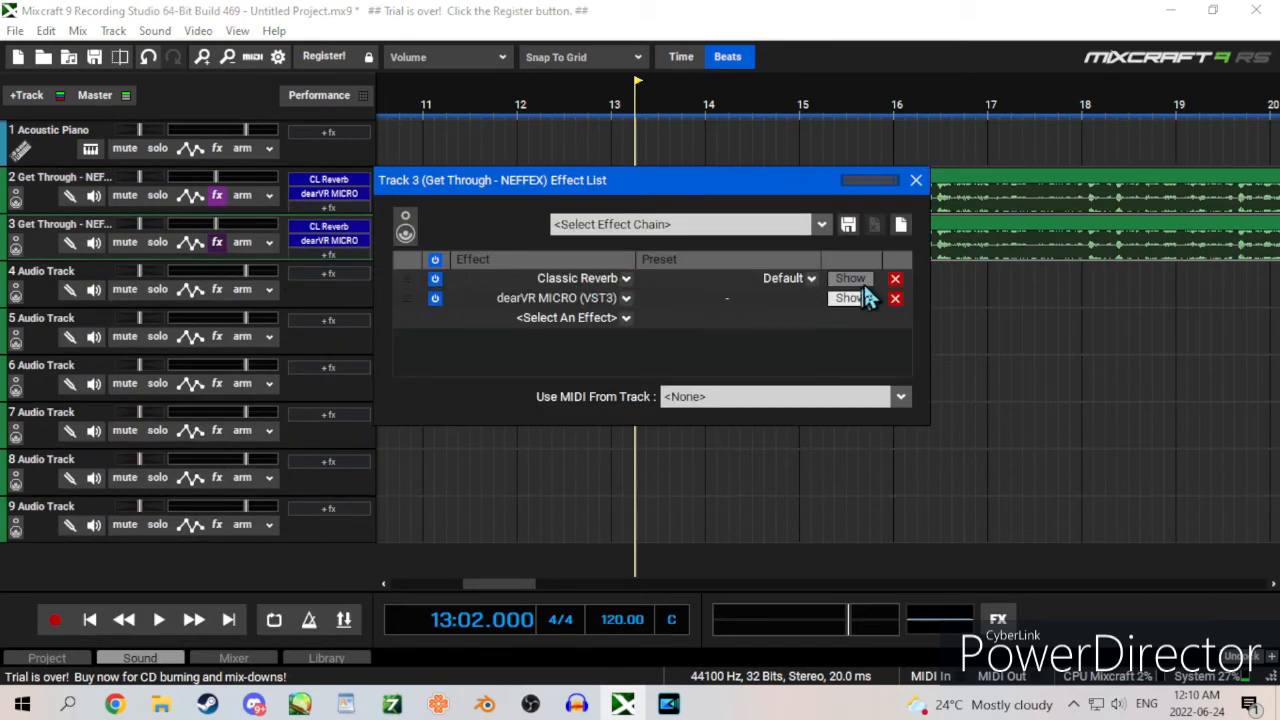
click(897, 280)
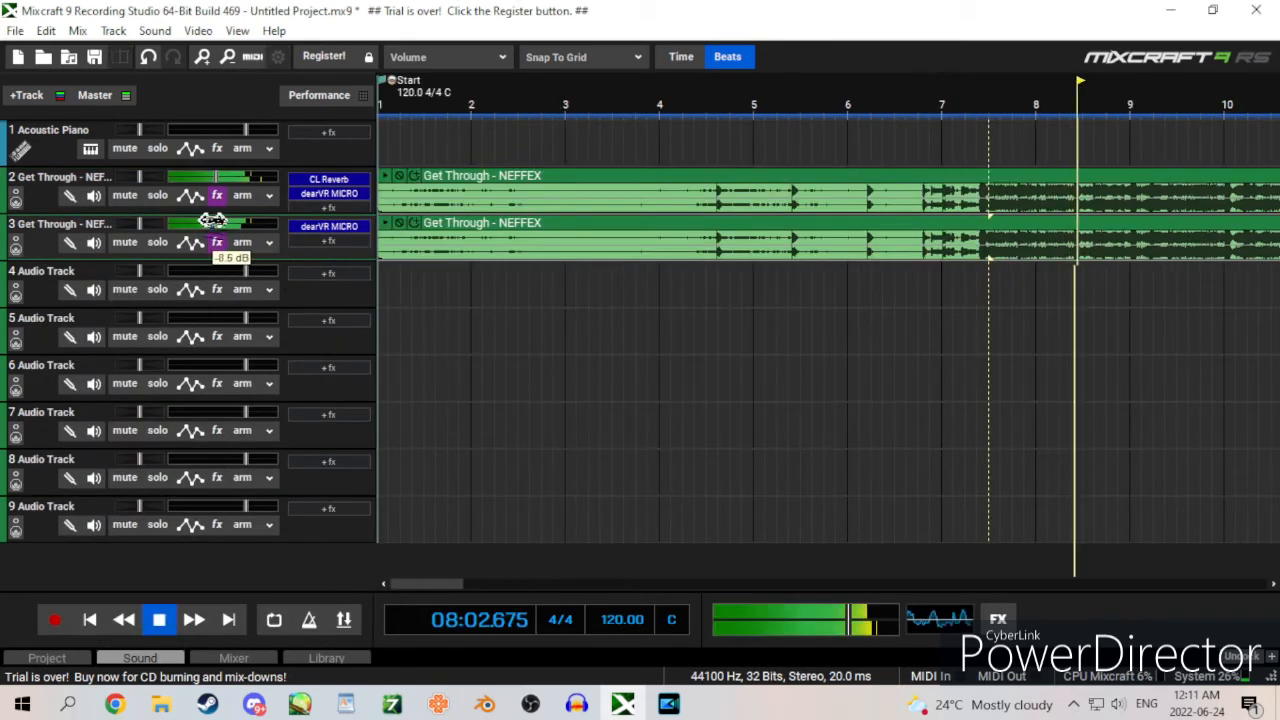
Step: Lower the volume of track 3 and track 2 slightly
drag(214, 216, 205, 220)
drag(216, 175, 209, 174)
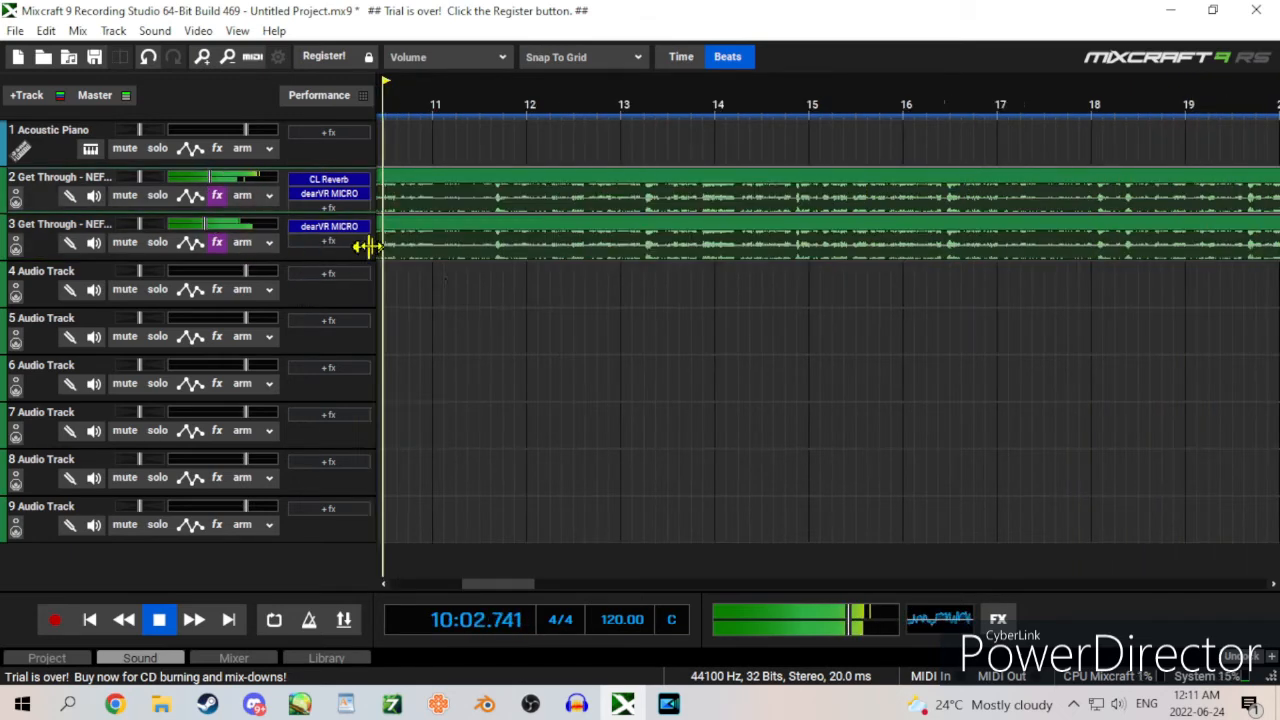